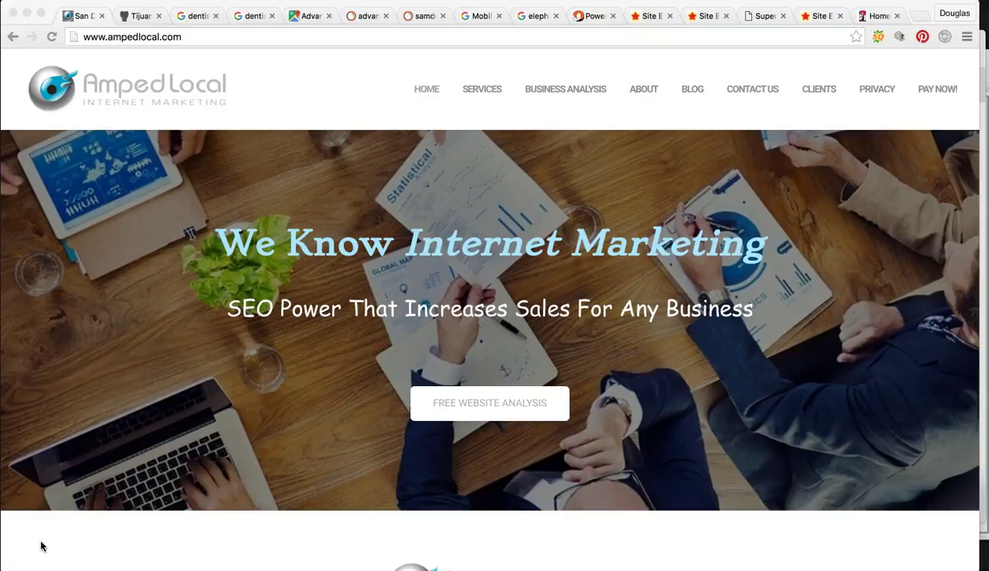
# Scroll the Amped Local homepage, then switch to the advancedsmilesdentistry.com Tijuana dentist tab
pyautogui.click(77, 481)
pyautogui.scroll(-3, 207, 475)
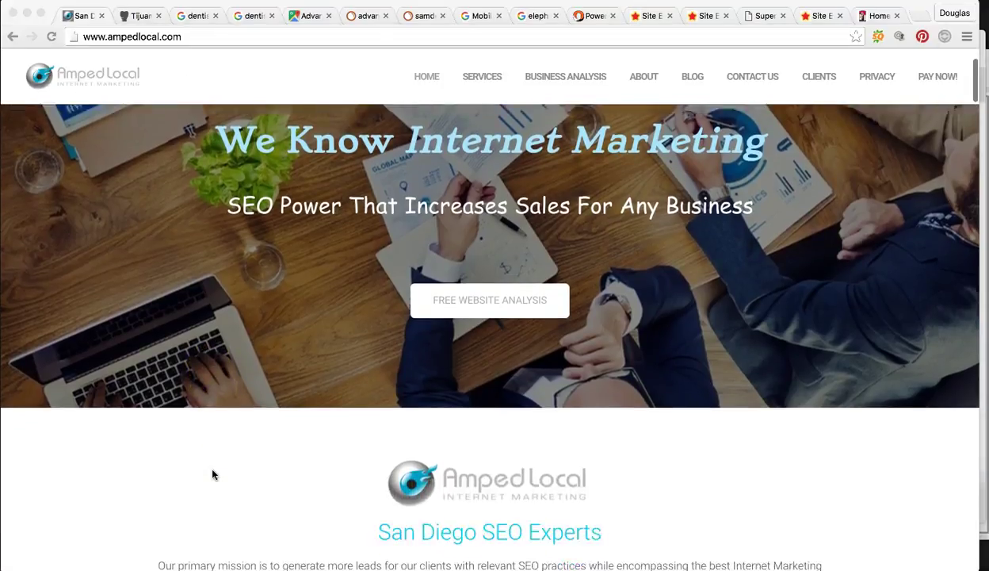
pyautogui.scroll(-3, 212, 474)
pyautogui.scroll(2, 212, 474)
pyautogui.click(144, 231)
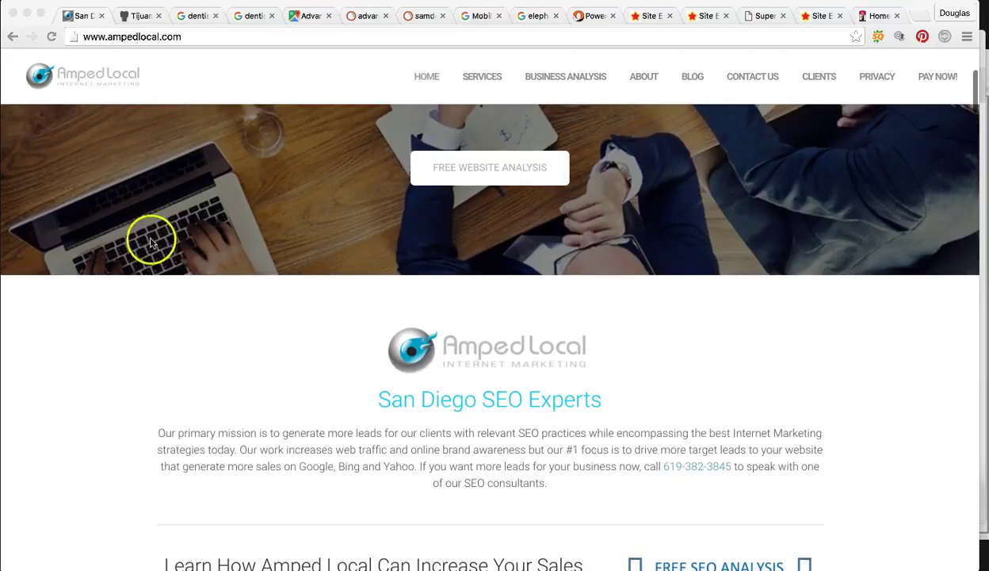
pyautogui.click(138, 16)
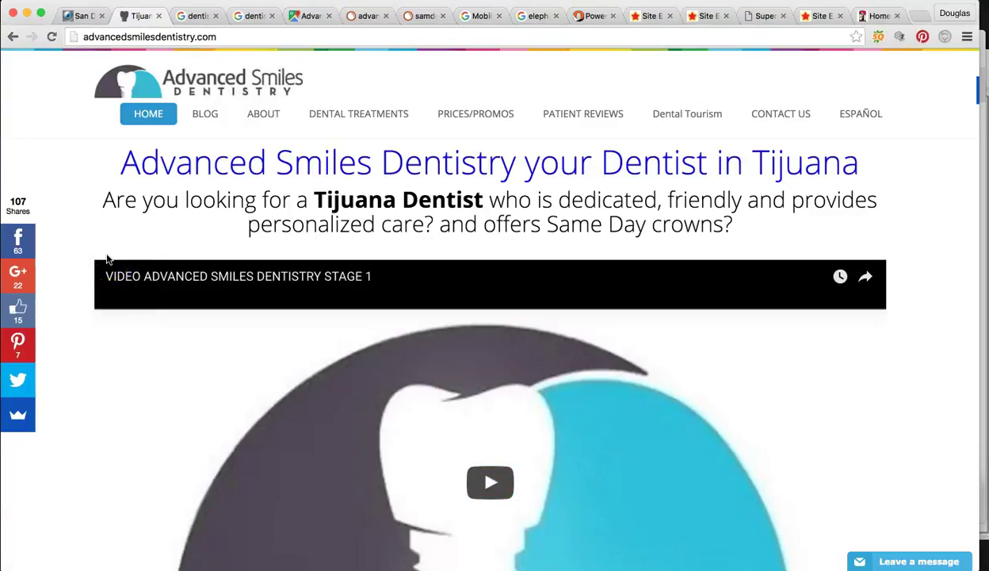
# Show the 'dentist tijuana' Google results with Sam Dental, Smile Tijuana and EG Dental mapped
pyautogui.click(194, 16)
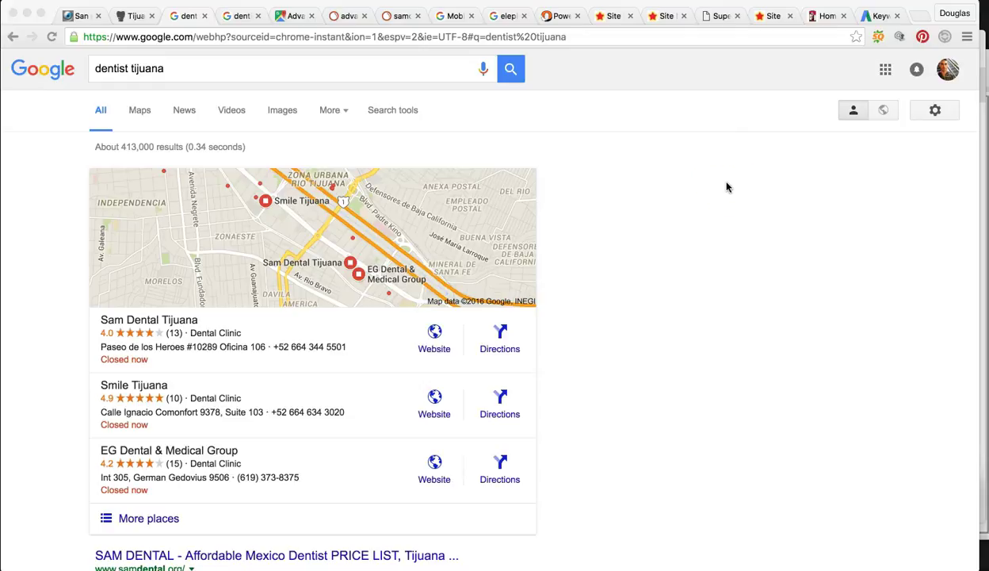
# Browse the dentist keyword ideas and their search volumes in Keyword Planner
pyautogui.click(878, 16)
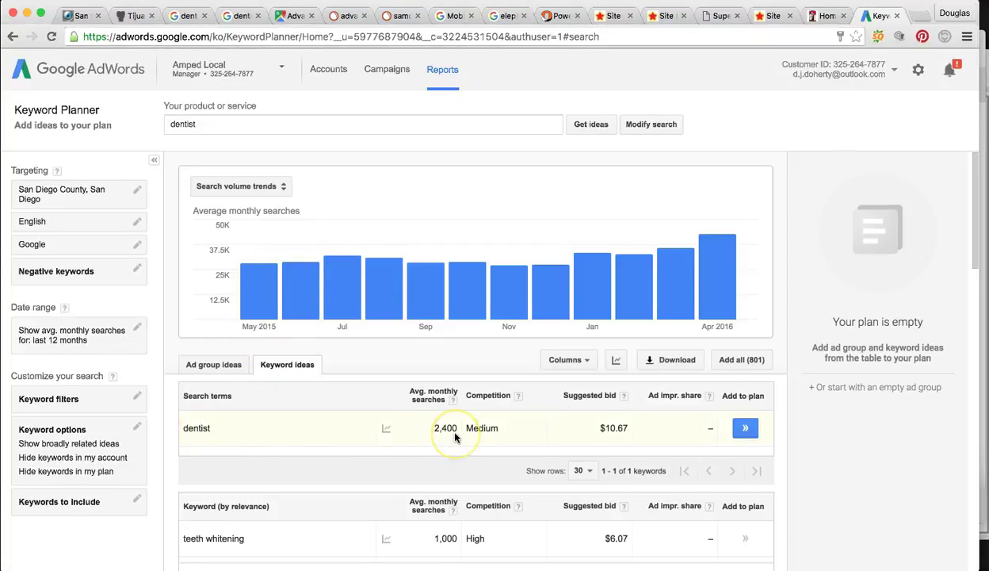
pyautogui.scroll(-4, 455, 436)
pyautogui.scroll(-3, 455, 436)
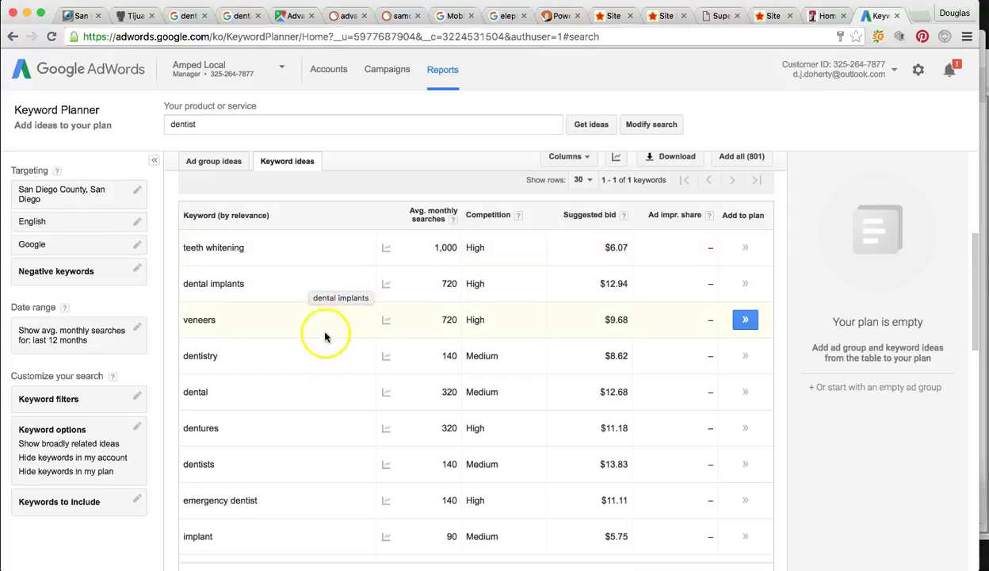
pyautogui.scroll(-3, 335, 411)
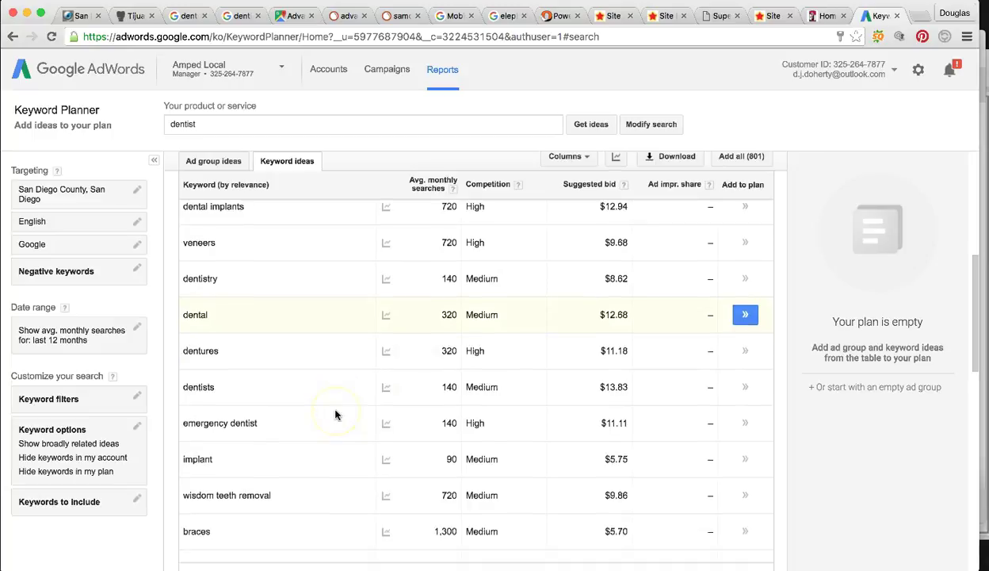
pyautogui.scroll(-2, 334, 414)
pyautogui.scroll(-2, 335, 413)
pyautogui.scroll(-1, 335, 414)
pyautogui.scroll(-2, 336, 413)
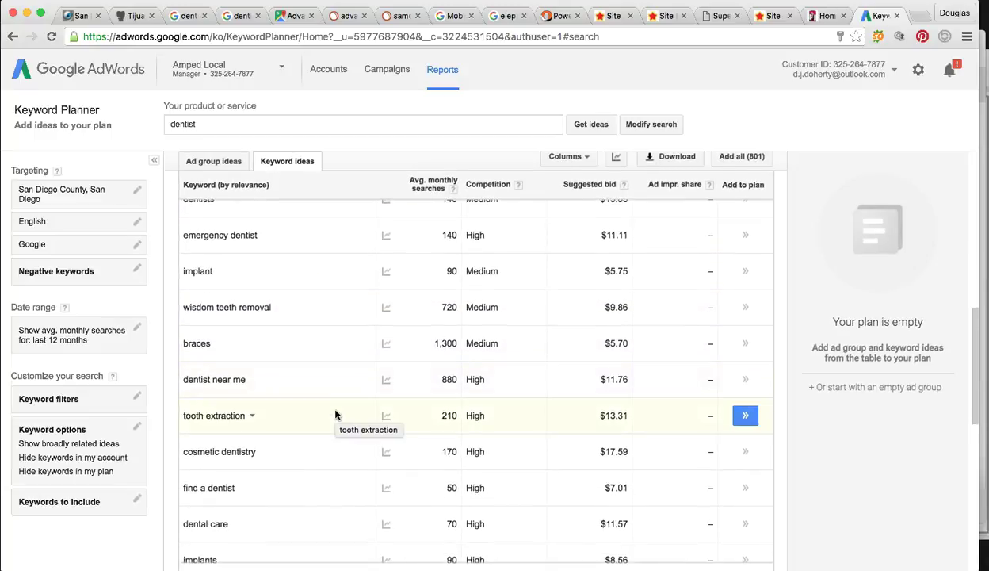
pyautogui.scroll(-3, 335, 413)
pyautogui.scroll(-2, 335, 414)
pyautogui.scroll(-2, 335, 414)
pyautogui.scroll(-5, 335, 413)
pyautogui.scroll(-2, 336, 413)
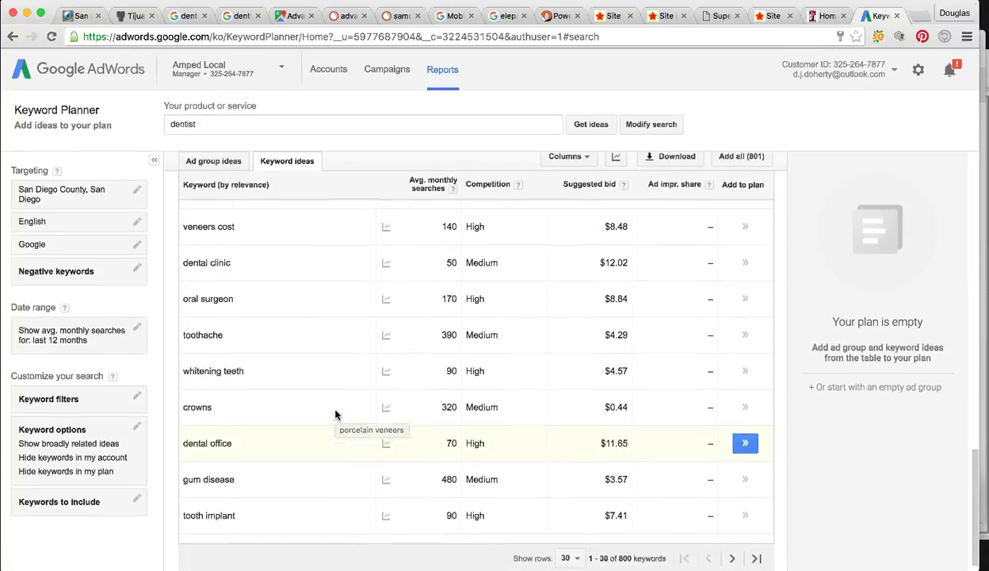
pyautogui.scroll(5, 335, 413)
pyautogui.scroll(4, 335, 414)
pyautogui.scroll(10, 335, 413)
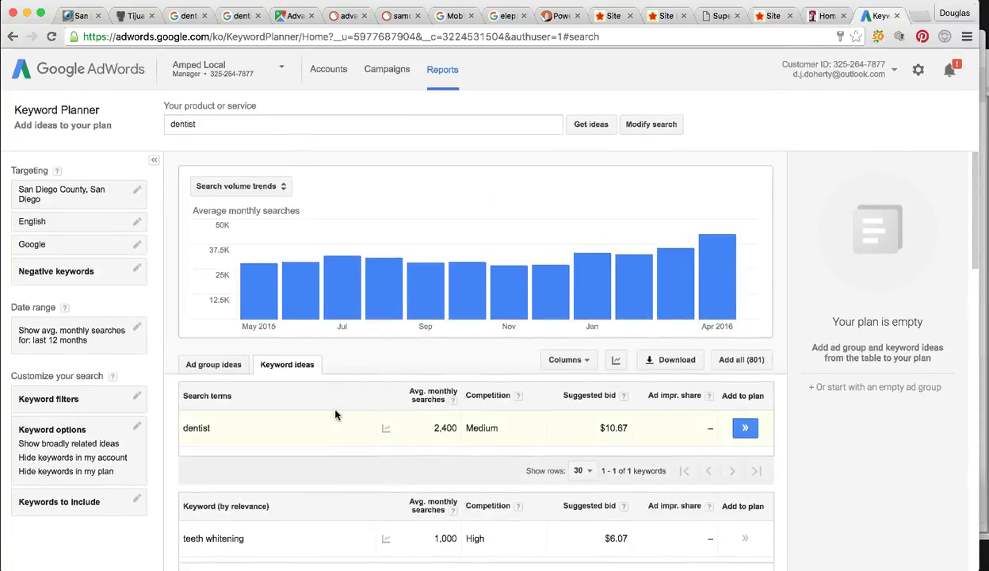
# Point out the monthly search volume bars, then return to the Advanced Smiles Dentistry site
pyautogui.click(405, 281)
pyautogui.click(332, 276)
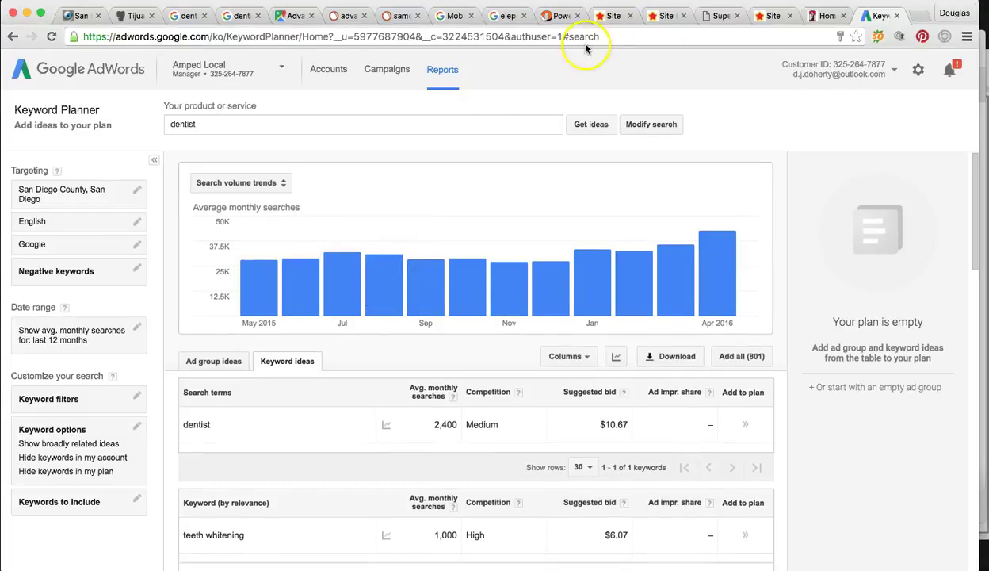
pyautogui.click(267, 168)
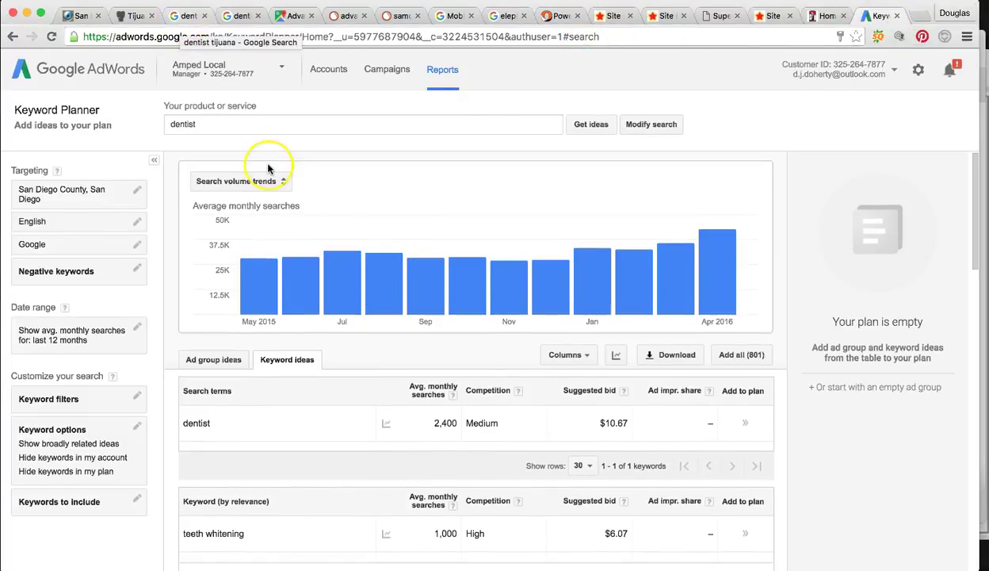
pyautogui.click(135, 16)
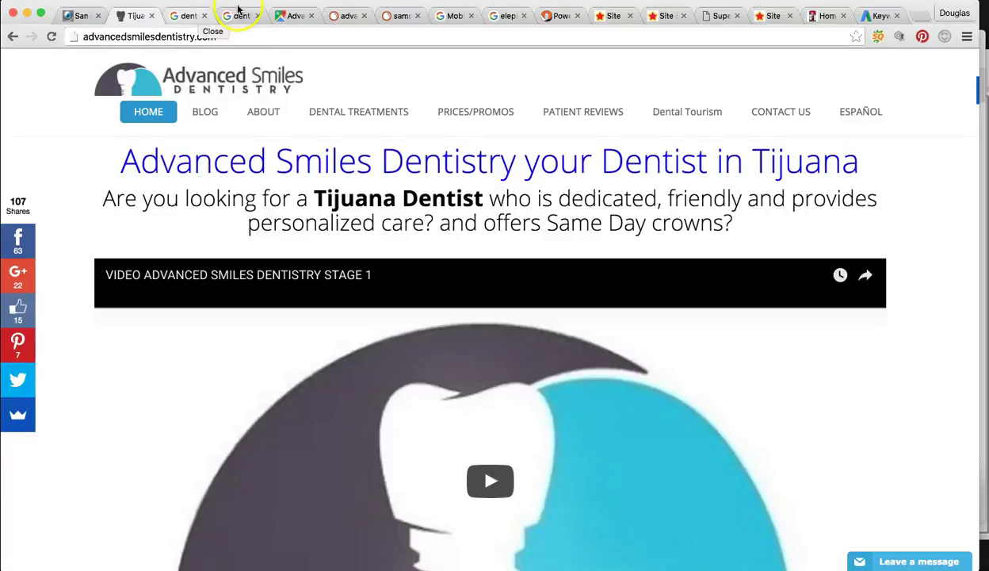
# Revisit the dentist tijuana results, view the organic traffic by position chart, then return to Chrome
pyautogui.click(190, 17)
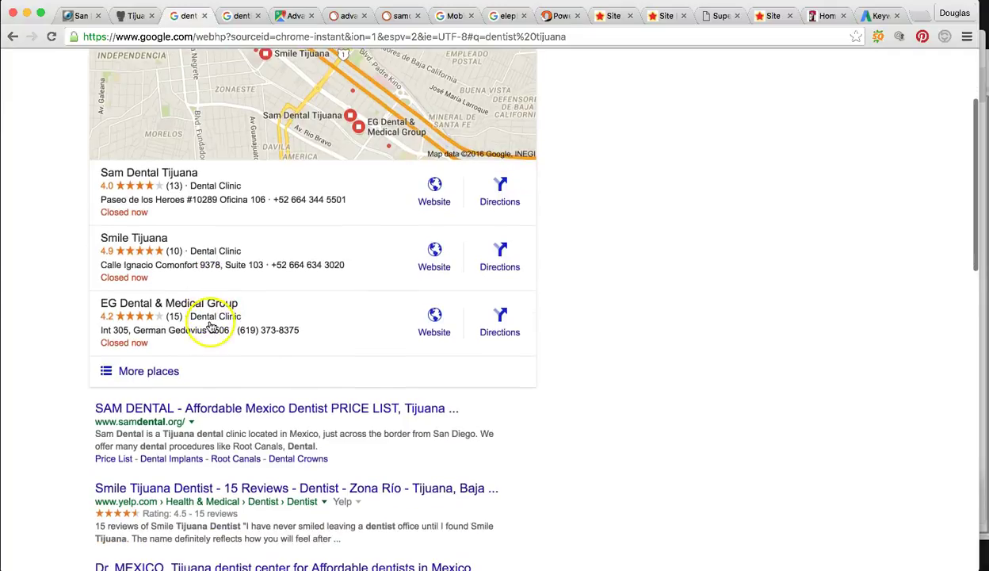
pyautogui.scroll(-3, 418, 425)
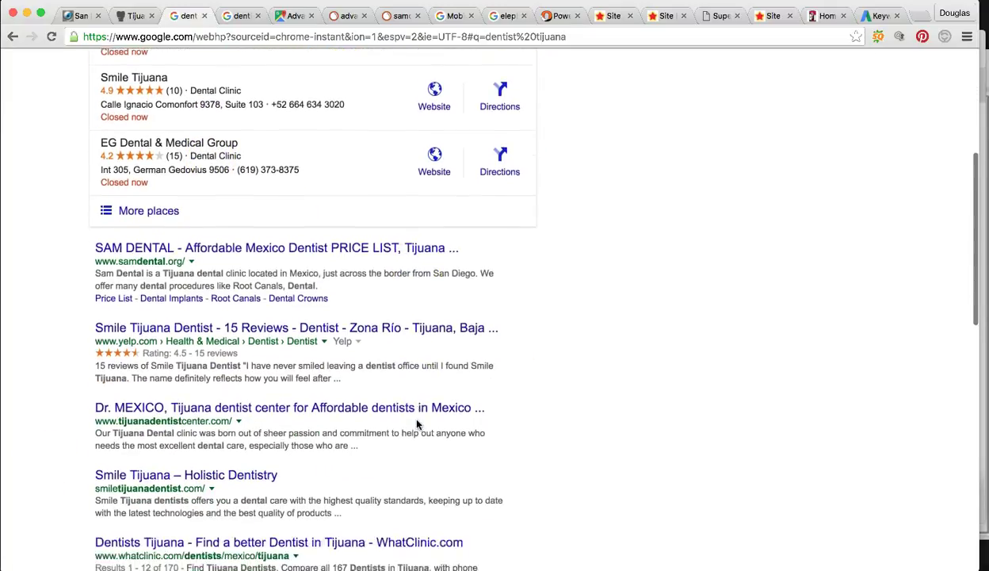
pyautogui.scroll(3, 343, 298)
pyautogui.scroll(2, 346, 295)
pyautogui.click(346, 295)
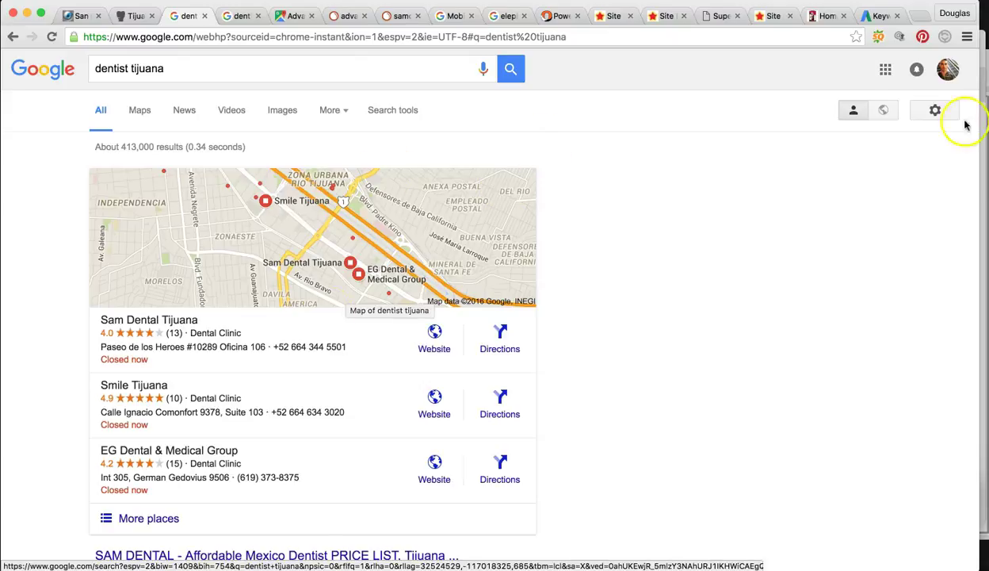
pyautogui.press('super+Tab')
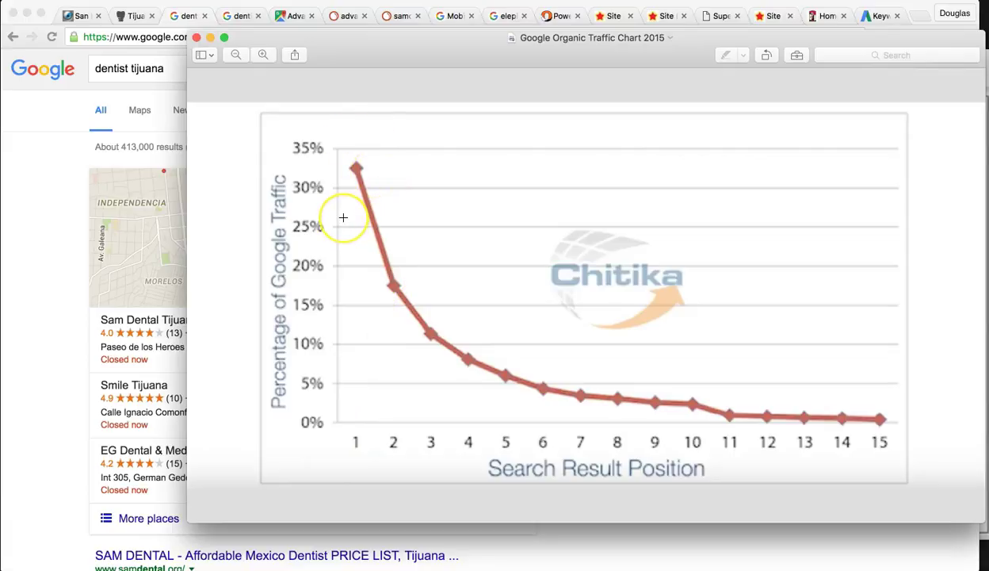
pyautogui.click(183, 261)
pyautogui.scroll(-1, 140, 329)
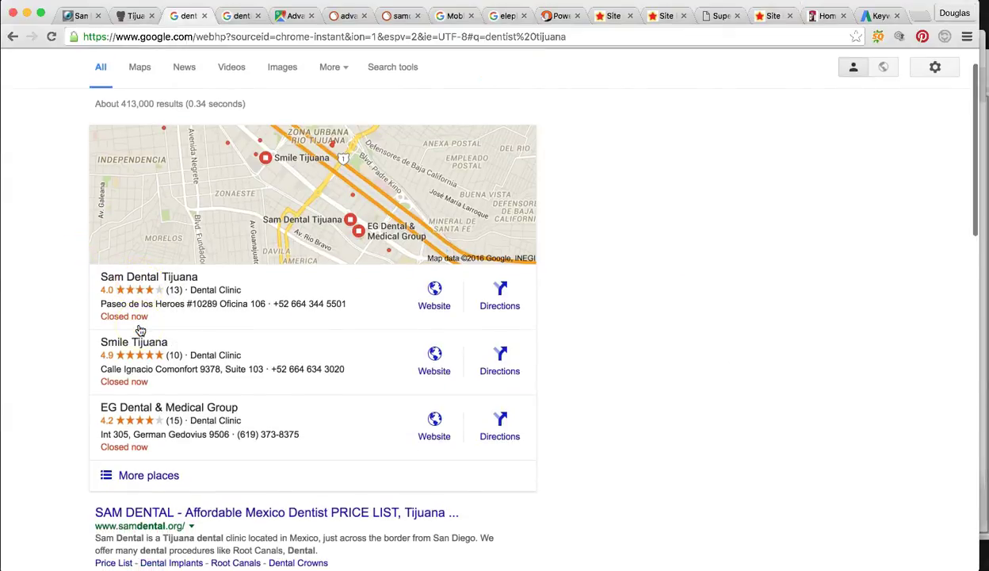
pyautogui.scroll(-2, 141, 329)
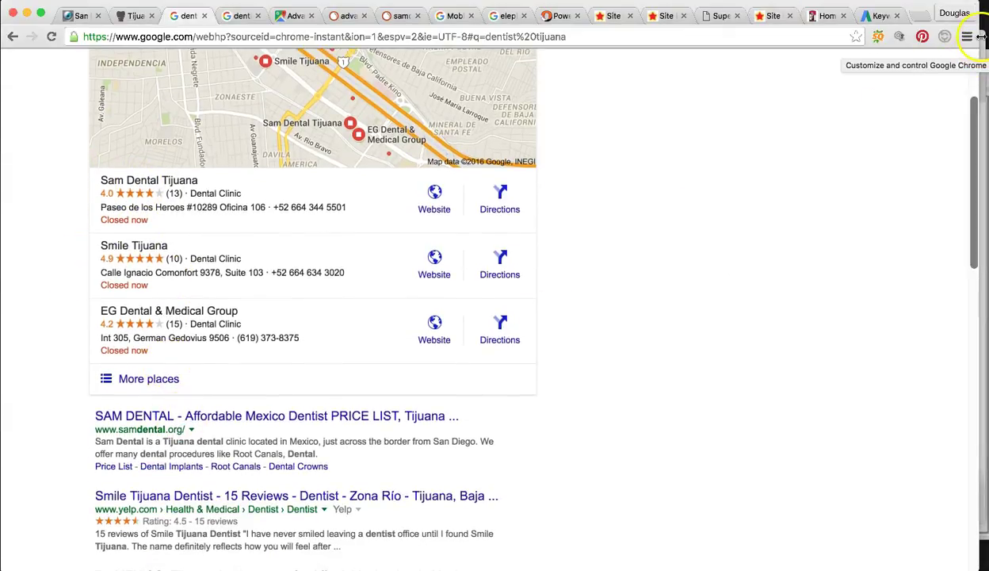
pyautogui.scroll(-2, 387, 175)
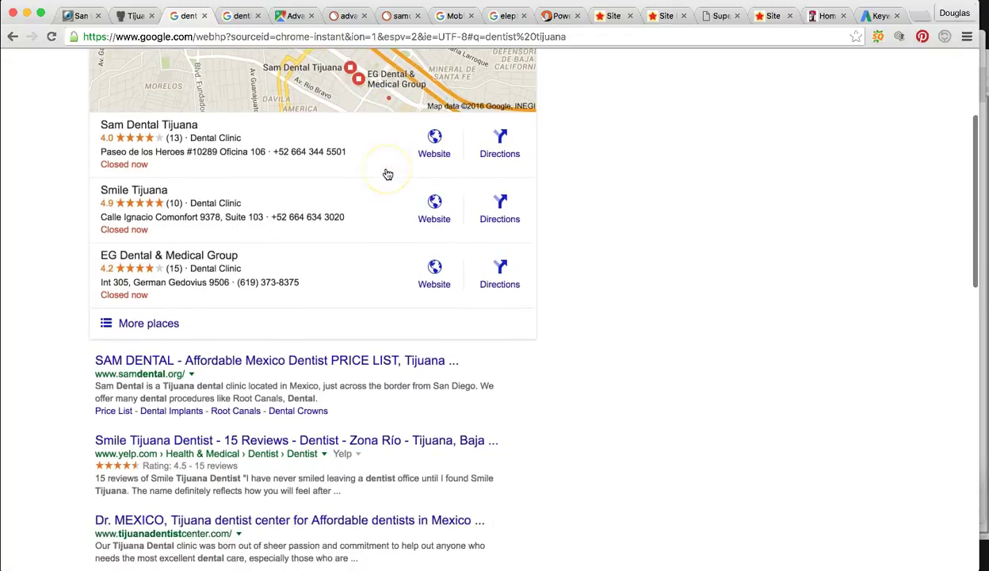
pyautogui.scroll(-3, 388, 174)
pyautogui.scroll(5, 387, 174)
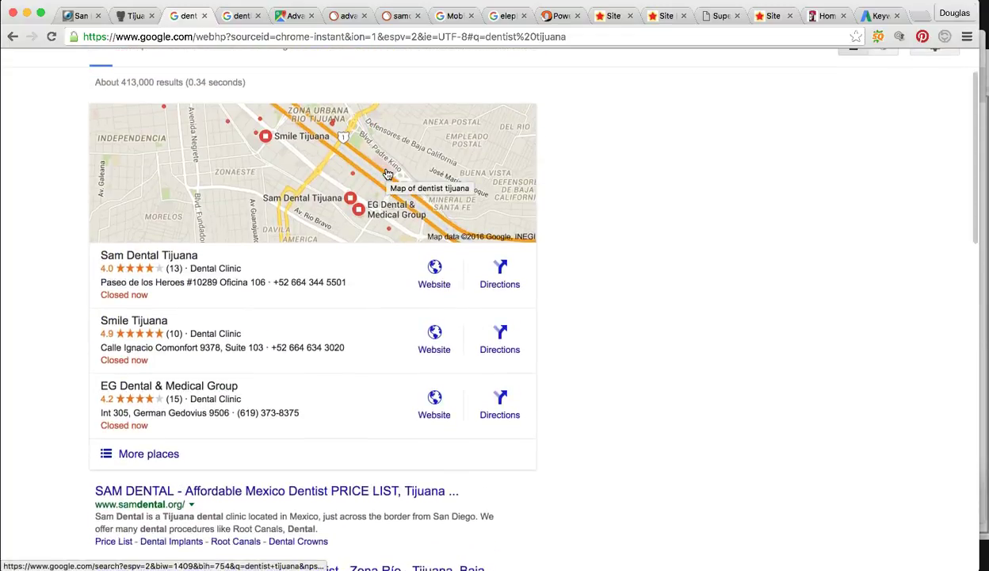
pyautogui.scroll(2, 388, 174)
pyautogui.click(415, 153)
pyautogui.scroll(-1, 415, 154)
pyautogui.scroll(-1, 415, 153)
pyautogui.scroll(-1, 415, 154)
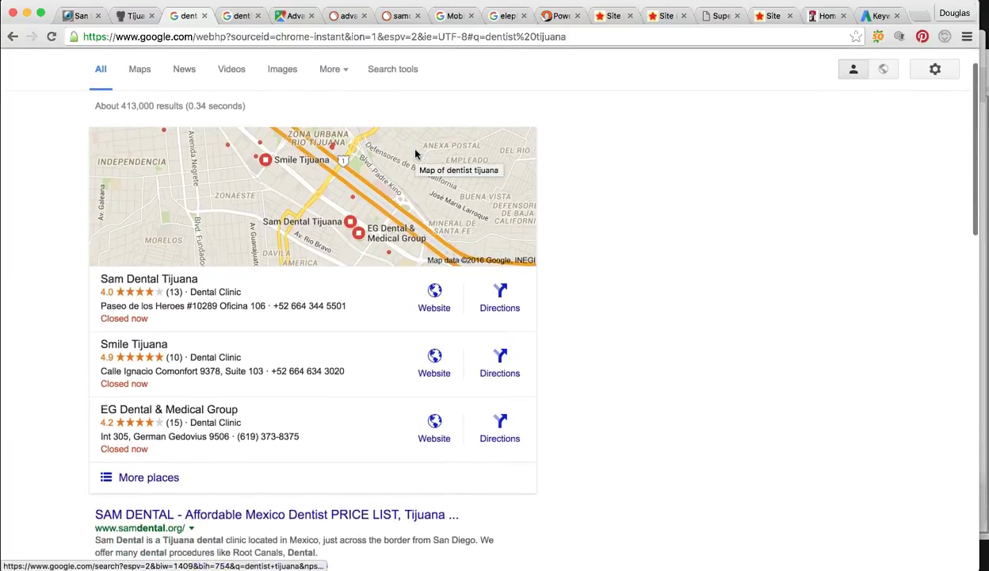
pyautogui.scroll(2, 415, 154)
pyautogui.scroll(-2, 415, 154)
pyautogui.click(425, 159)
pyautogui.click(317, 137)
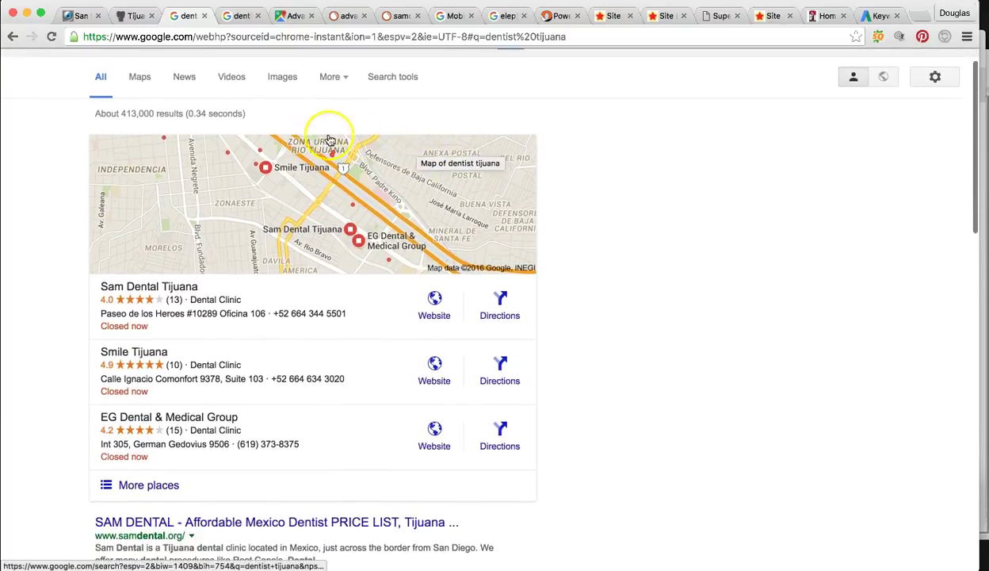
# Compare advancedsmilesdentistry.com and samdental.org organic positions in SEMrush, then recheck the dentist tijuana results
pyautogui.click(345, 17)
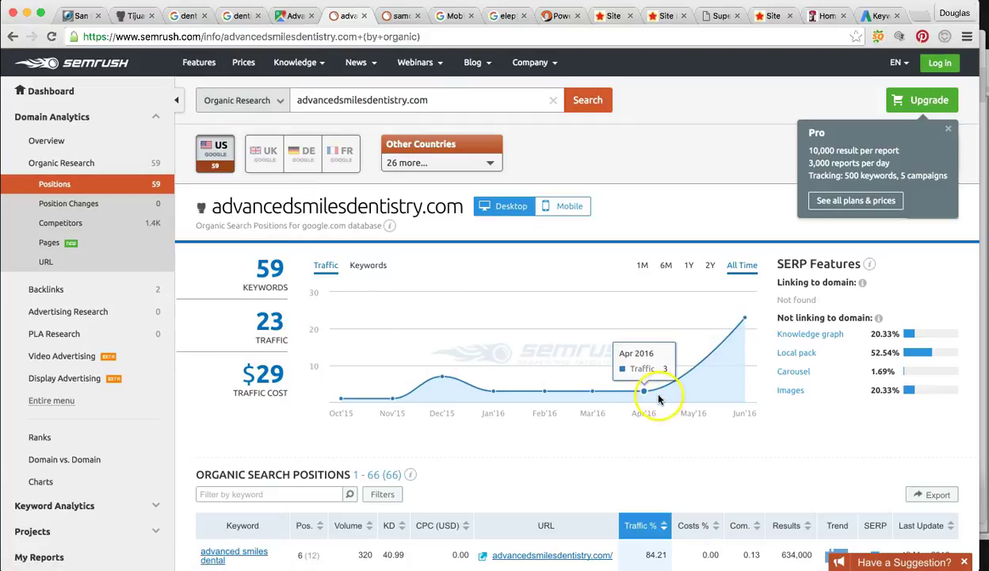
pyautogui.moveTo(728, 322)
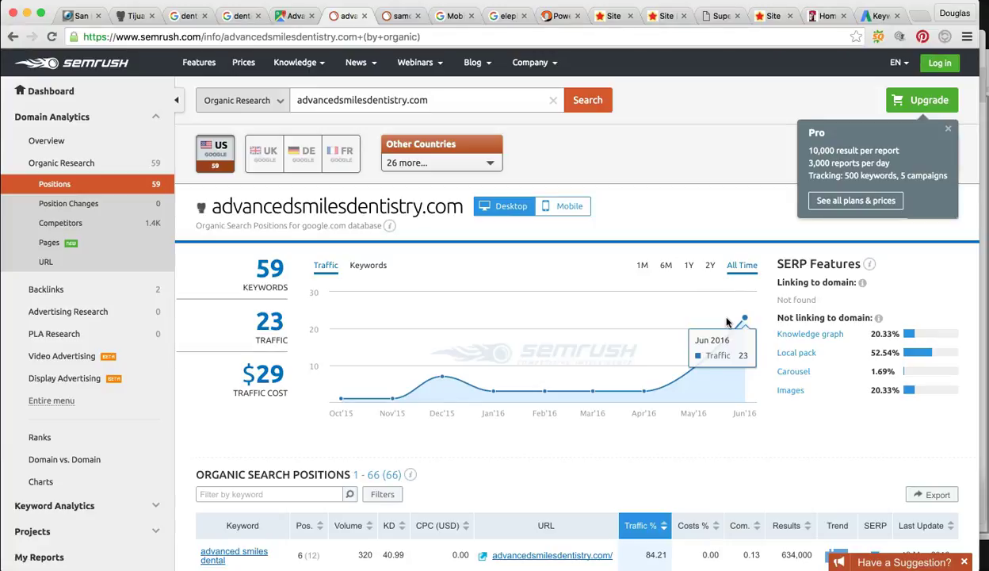
pyautogui.click(401, 17)
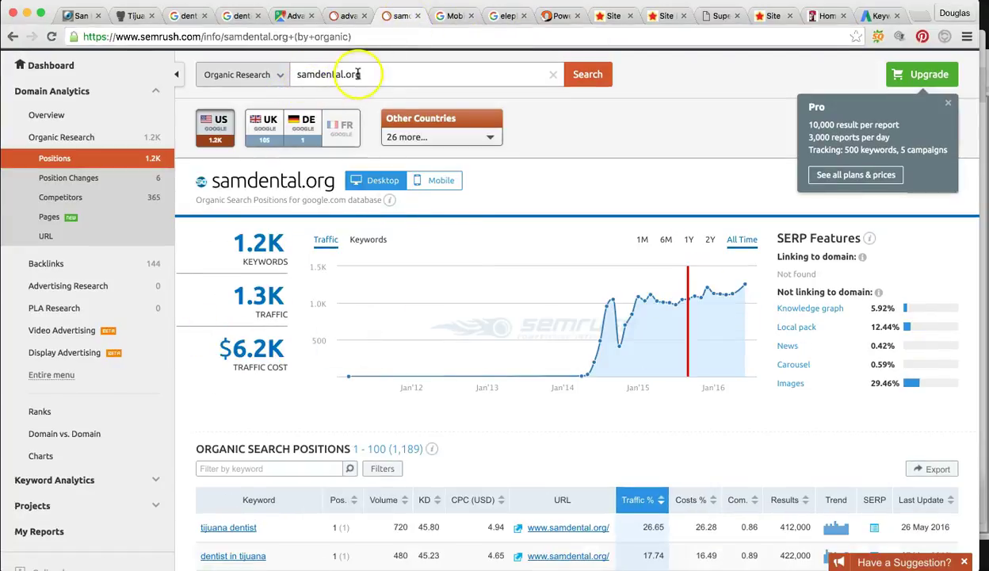
pyautogui.click(187, 16)
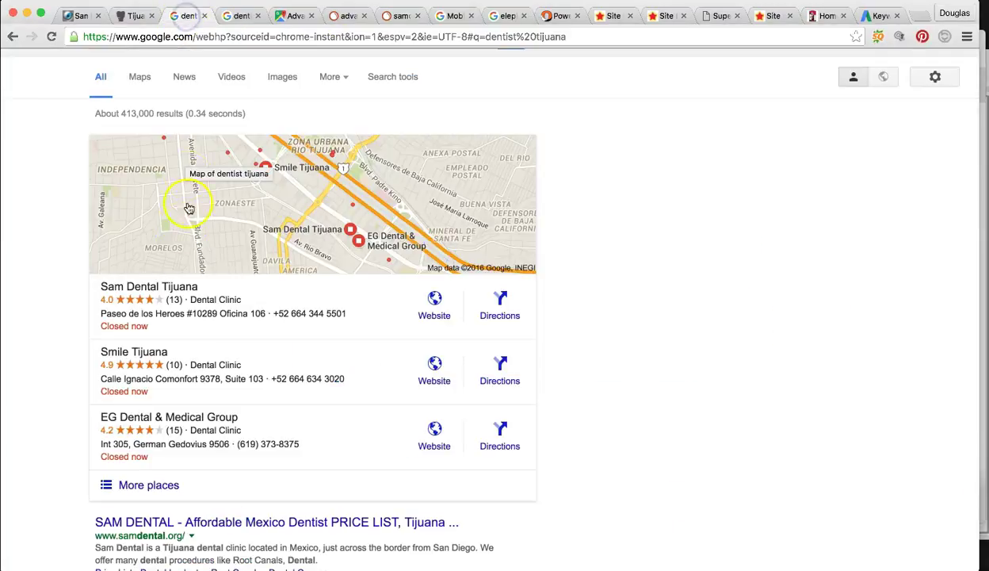
pyautogui.scroll(-3, 162, 289)
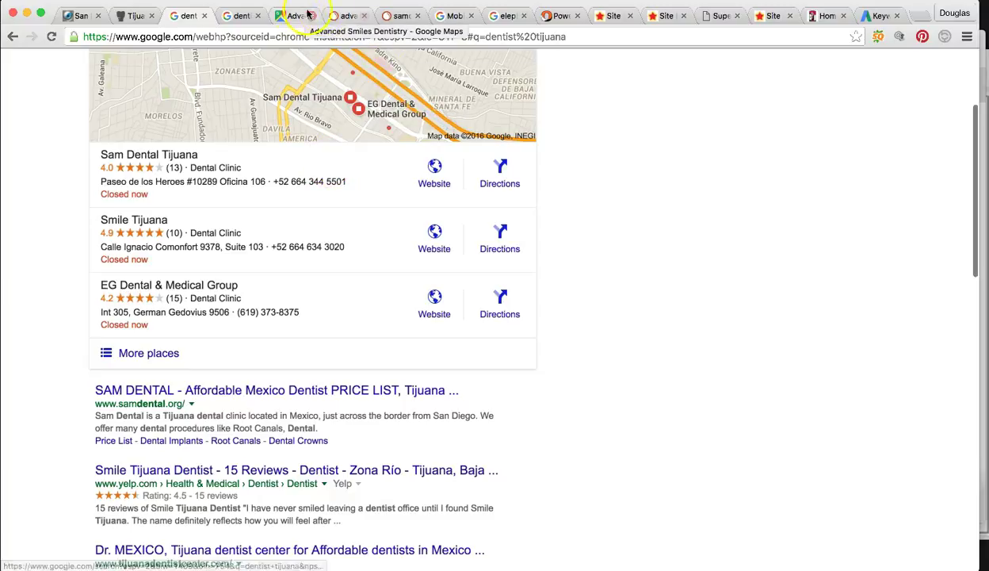
# Review samdental.org's traffic around Dec 2015, ending on its organic positions report
pyautogui.click(398, 16)
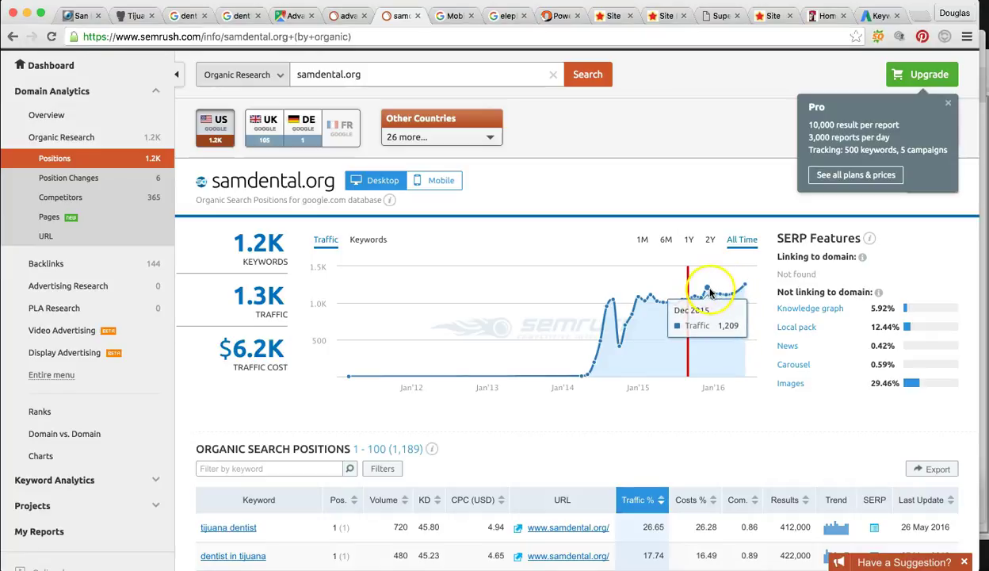
pyautogui.click(742, 293)
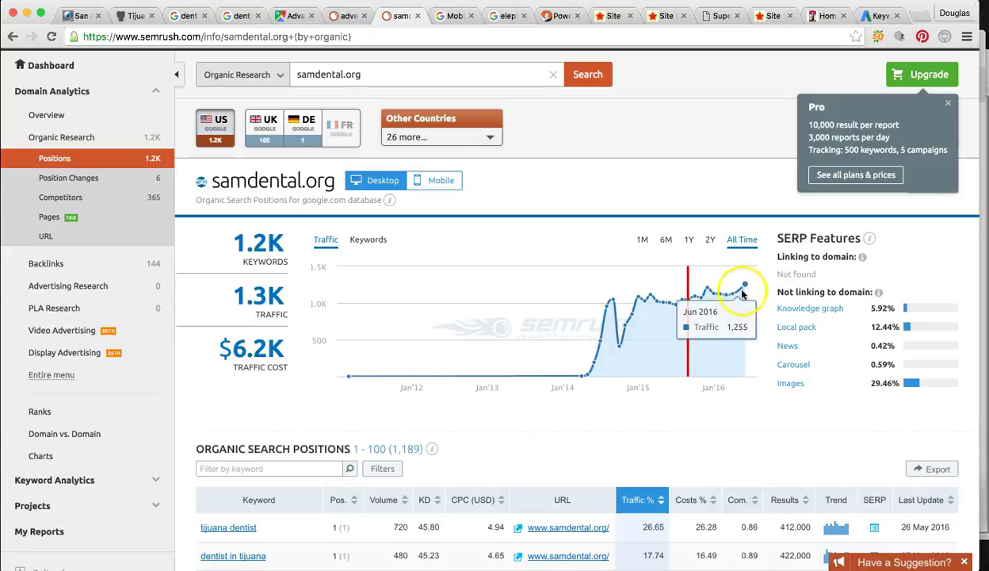
pyautogui.click(346, 17)
pyautogui.click(400, 16)
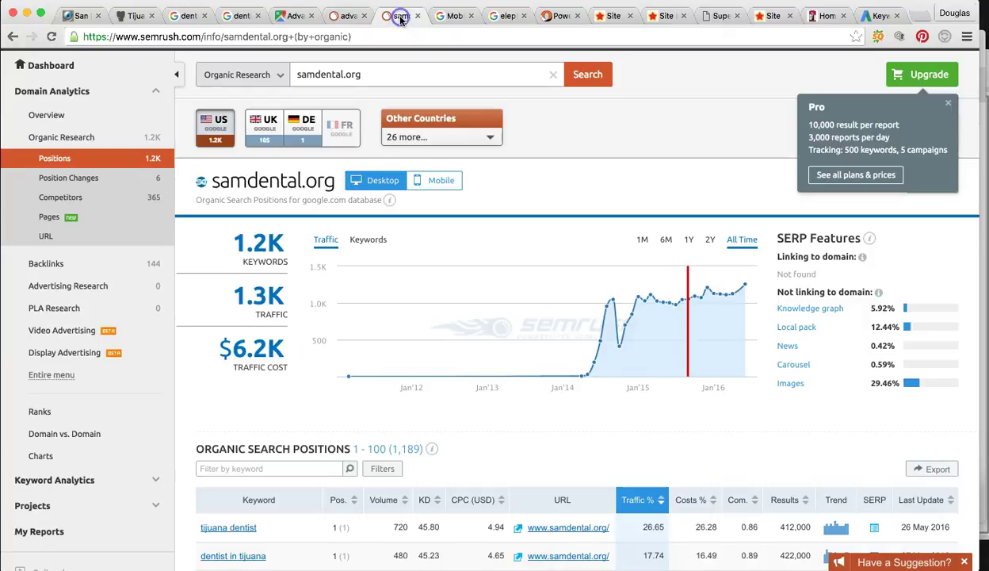
# Open the dentist tijuana results and expand the local map pack into the full places list
pyautogui.click(237, 16)
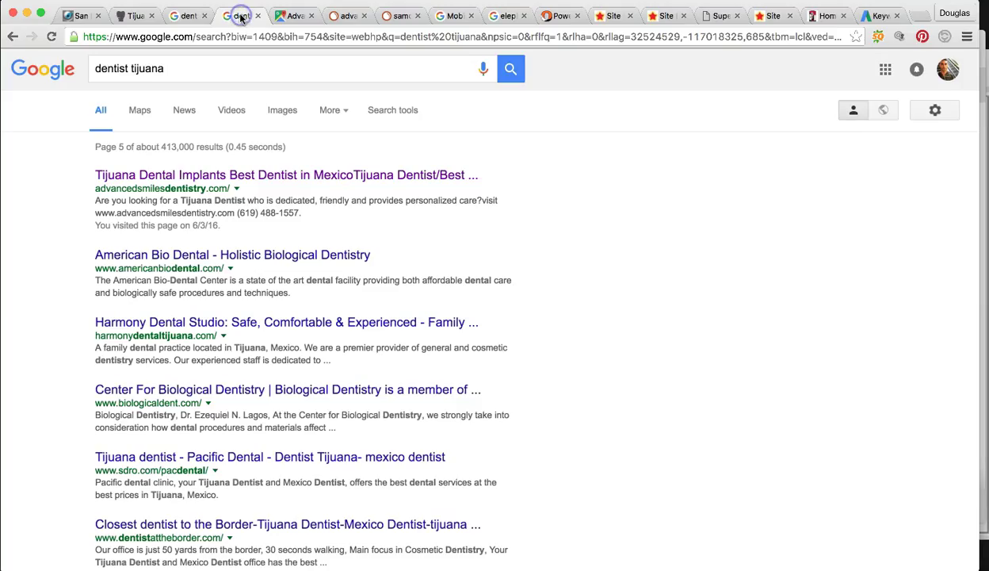
pyautogui.click(173, 25)
pyautogui.scroll(1, 272, 236)
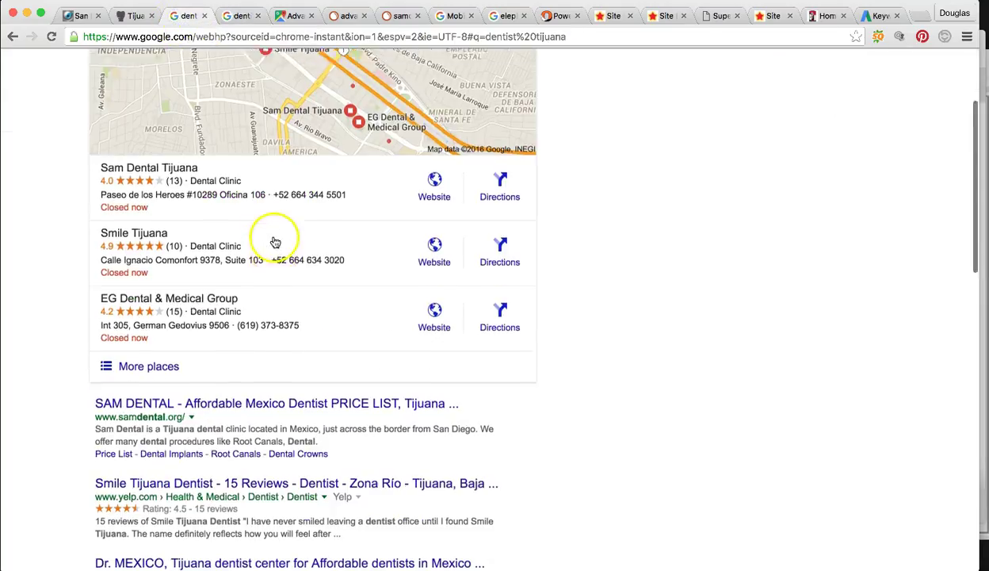
pyautogui.scroll(4, 273, 240)
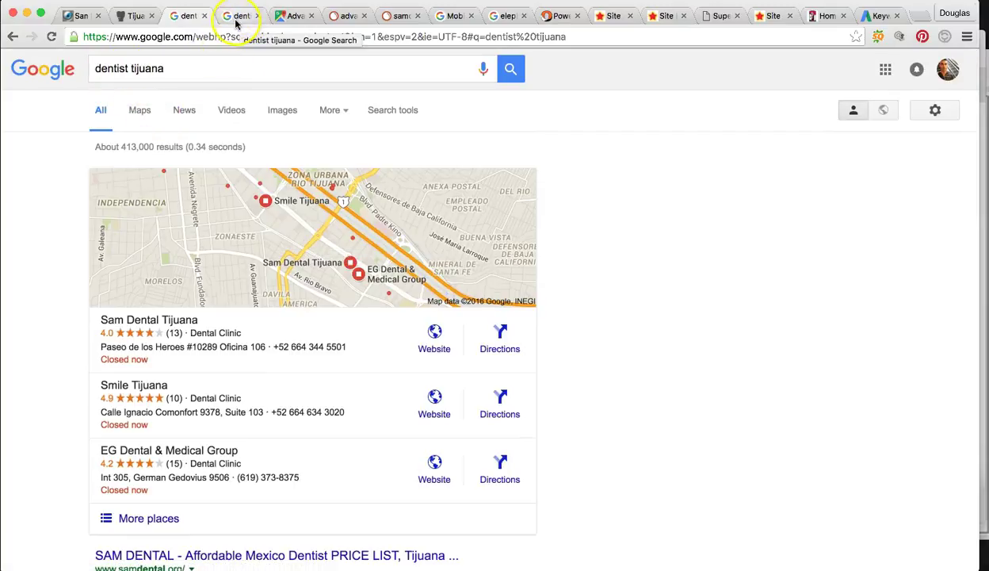
pyautogui.scroll(-3, 203, 375)
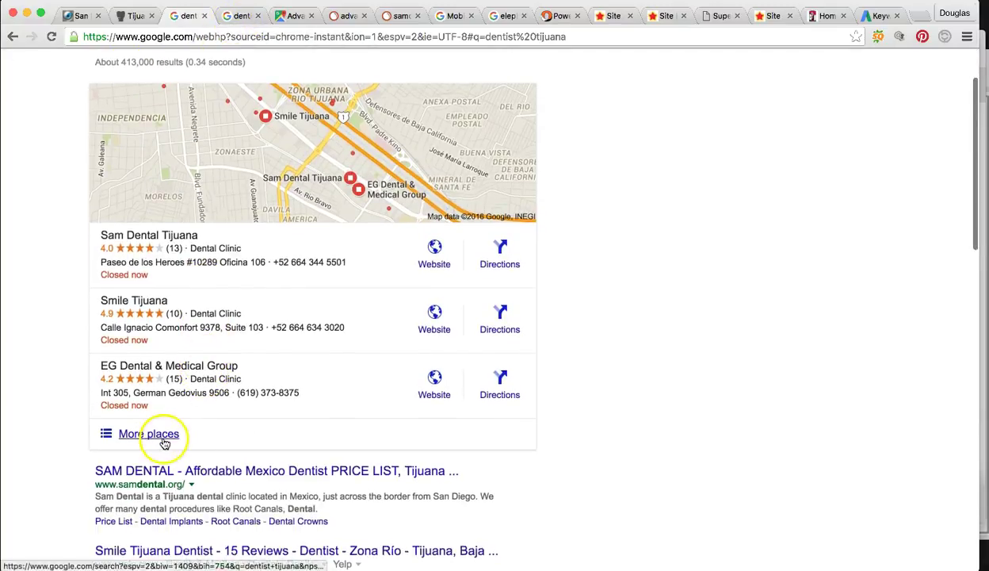
pyautogui.click(163, 438)
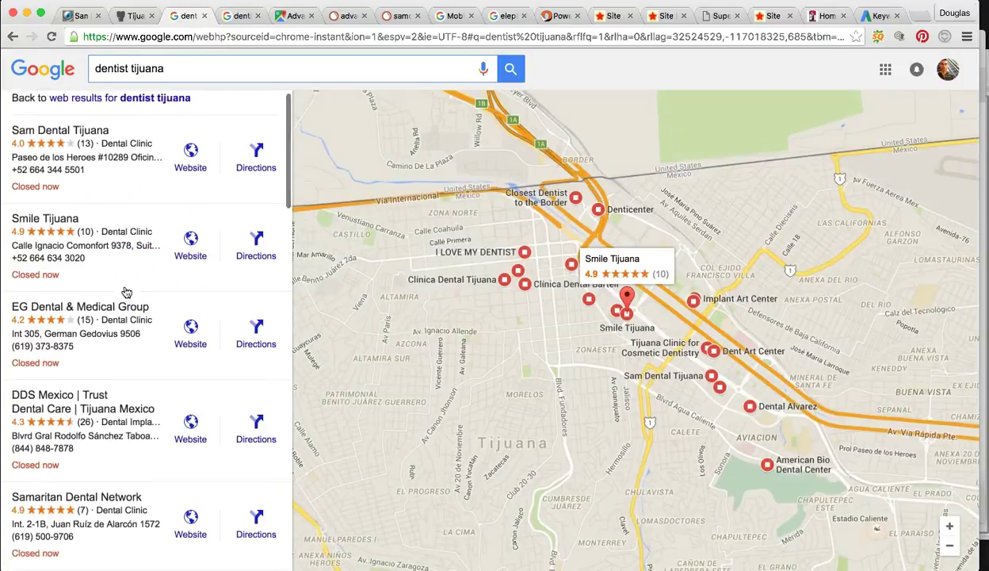
# Go to page 3 of local listings and scroll to Advanced Smiles Dentistry (4.6, 11 reviews)
pyautogui.scroll(-5, 126, 292)
pyautogui.scroll(-4, 126, 292)
pyautogui.scroll(-3, 126, 292)
pyautogui.scroll(-5, 126, 292)
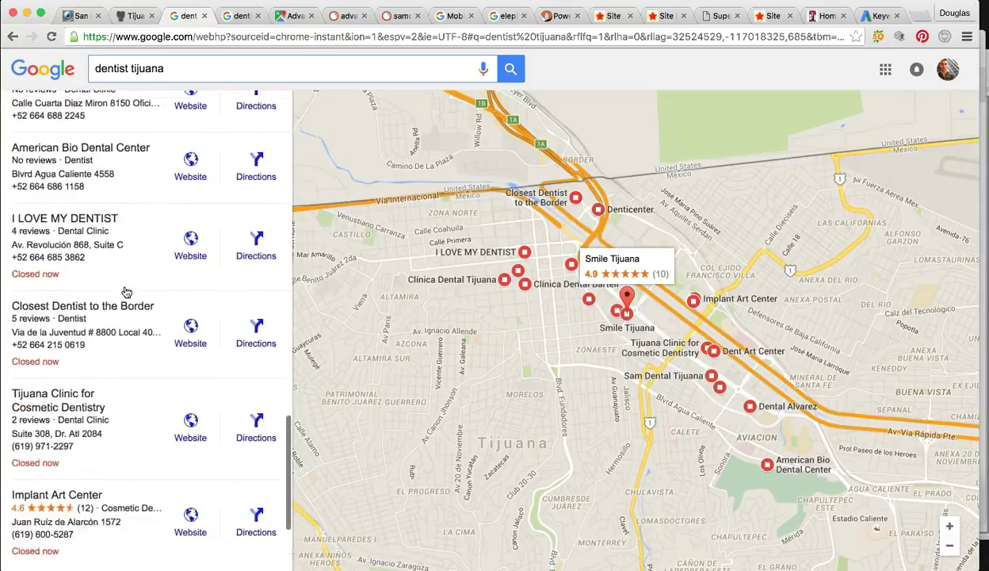
pyautogui.scroll(-3, 126, 293)
pyautogui.click(101, 513)
pyautogui.click(107, 452)
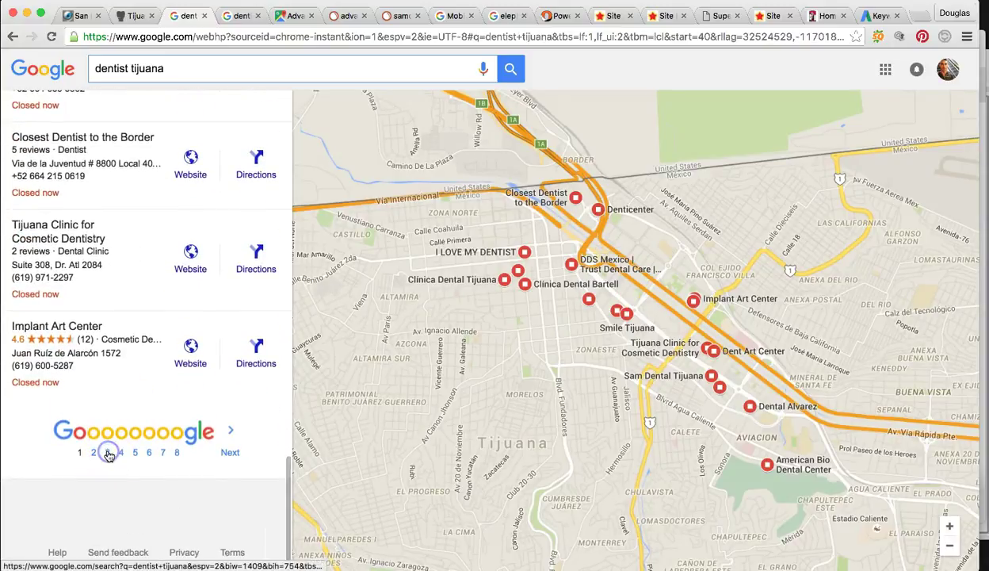
pyautogui.scroll(-1, 109, 456)
pyautogui.scroll(-3, 108, 455)
pyautogui.scroll(-2, 108, 456)
pyautogui.scroll(-5, 110, 456)
pyautogui.scroll(-3, 109, 456)
pyautogui.scroll(-1, 109, 455)
pyautogui.scroll(-1, 109, 456)
pyautogui.scroll(-2, 109, 455)
pyautogui.scroll(-4, 108, 456)
pyautogui.scroll(-1, 99, 388)
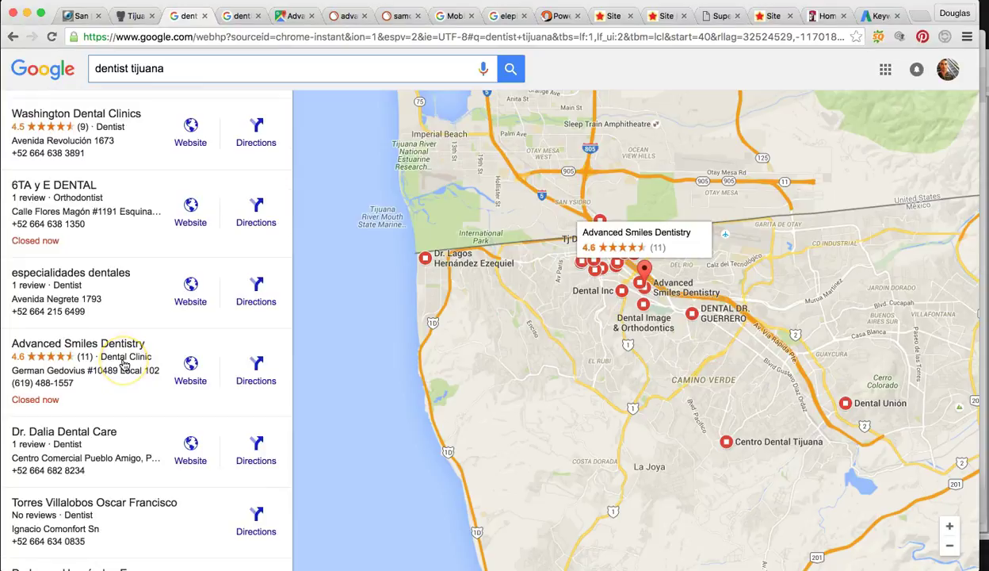
pyautogui.scroll(-1, 107, 357)
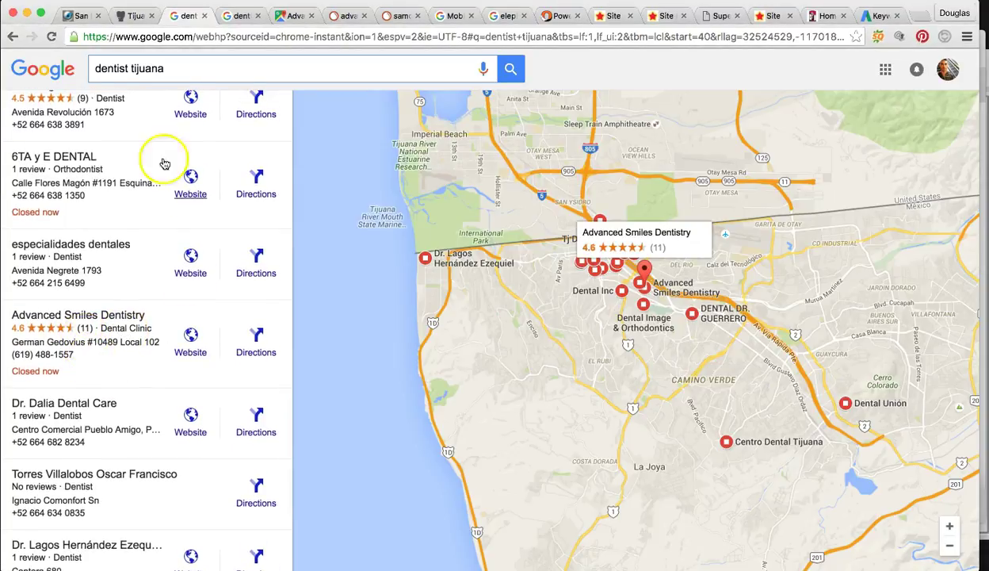
# Rerun the dentist tijuana search and jump to page 5 of the organic results
pyautogui.click(513, 70)
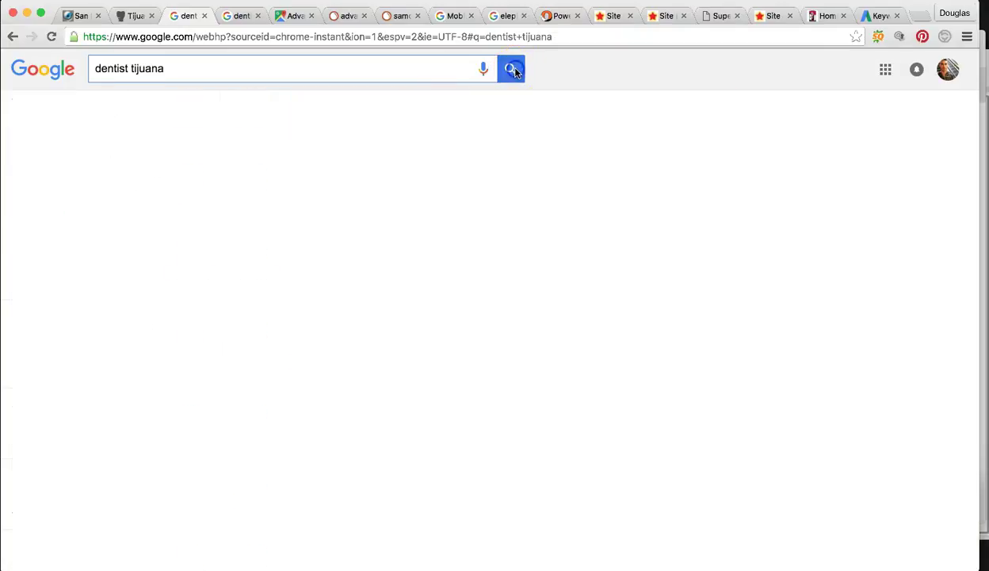
pyautogui.scroll(-2, 212, 311)
pyautogui.scroll(-3, 212, 311)
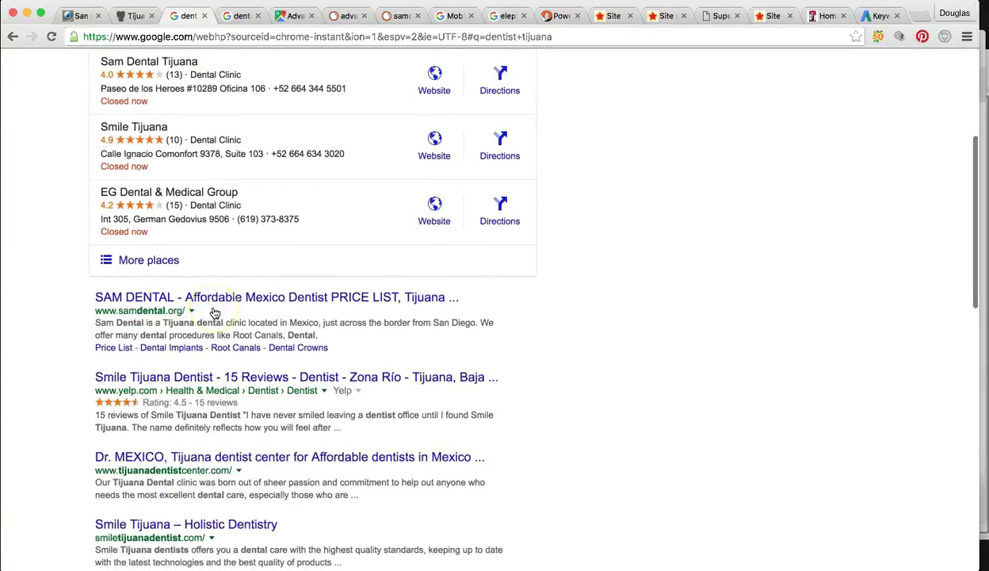
pyautogui.scroll(-5, 212, 312)
pyautogui.scroll(-6, 212, 312)
pyautogui.scroll(-1, 213, 312)
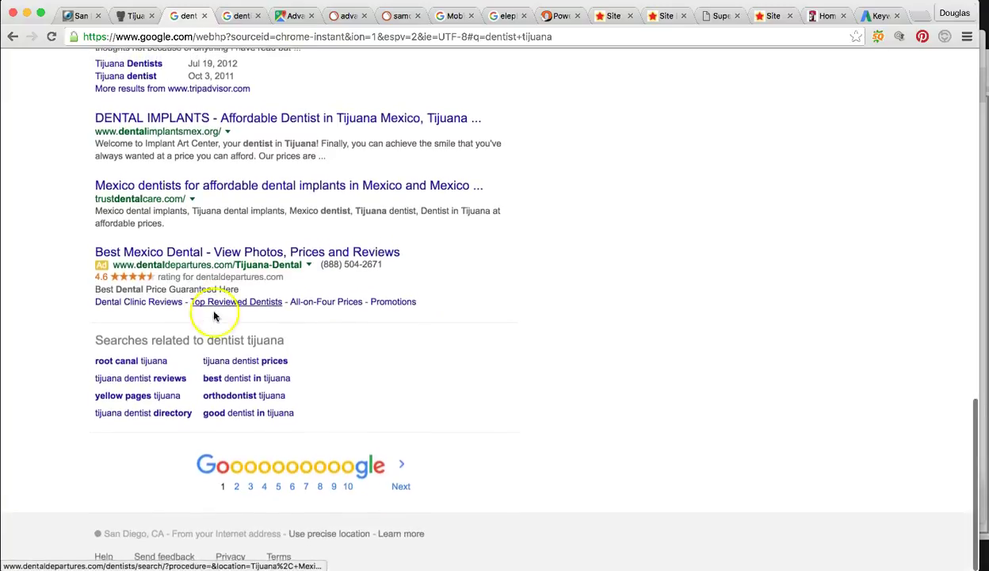
pyautogui.click(278, 489)
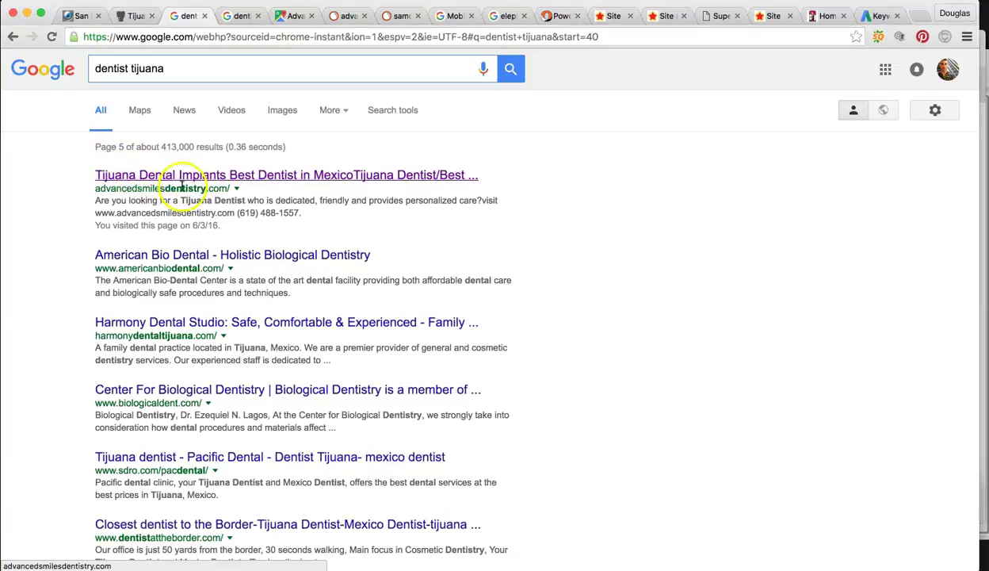
# Scroll down and return to page 1 of the dentist tijuana results
pyautogui.scroll(-1, 277, 210)
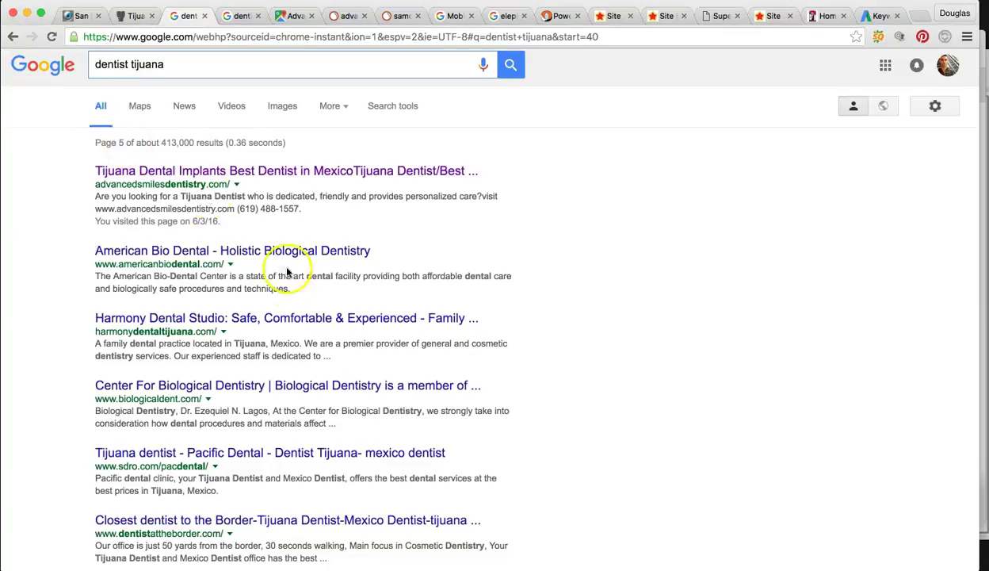
pyautogui.scroll(-6, 287, 281)
pyautogui.click(244, 491)
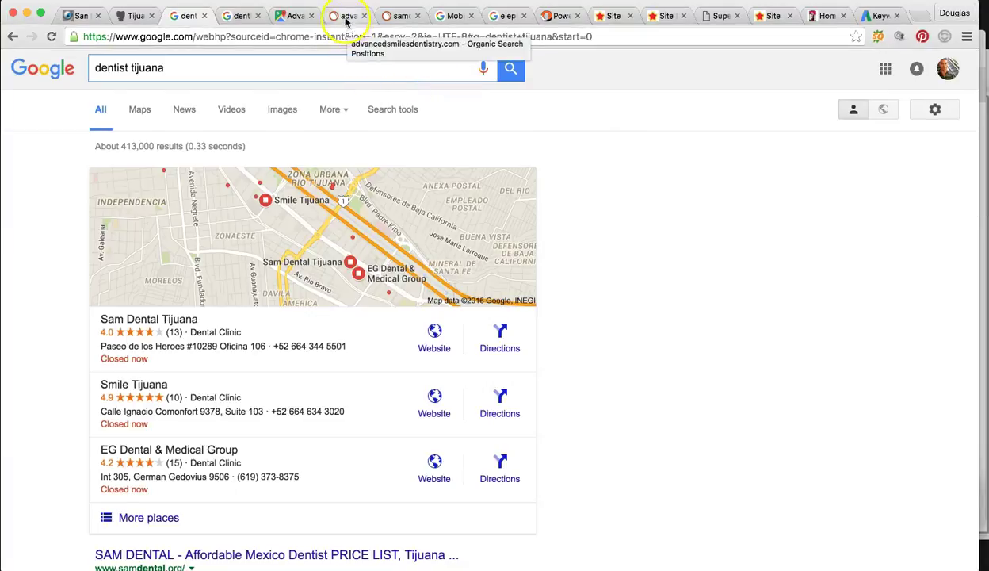
# Review advancedsmilesdentistry.com's mobile-friendly verdict and phone preview, then switch to its homepage
pyautogui.click(445, 16)
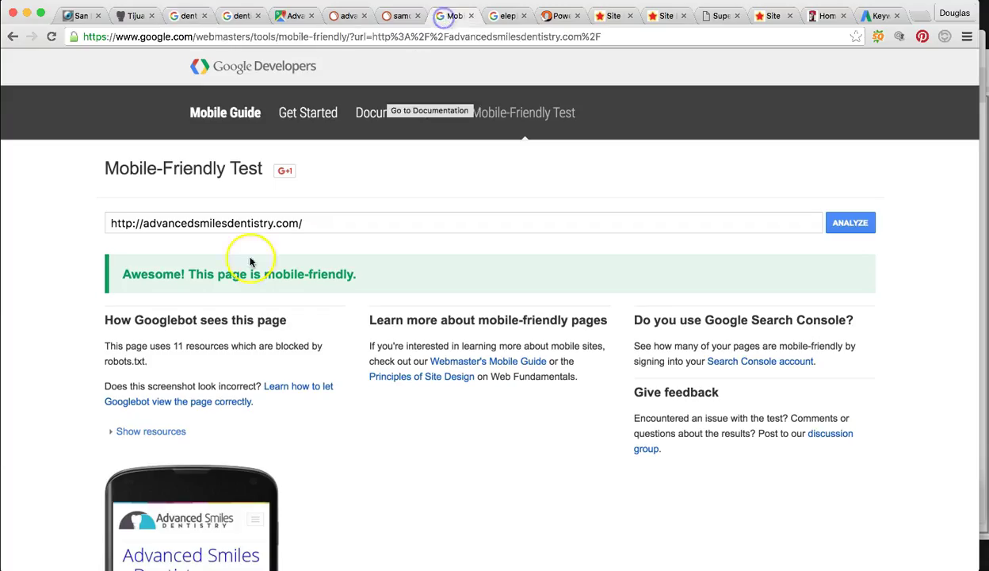
pyautogui.scroll(-4, 158, 258)
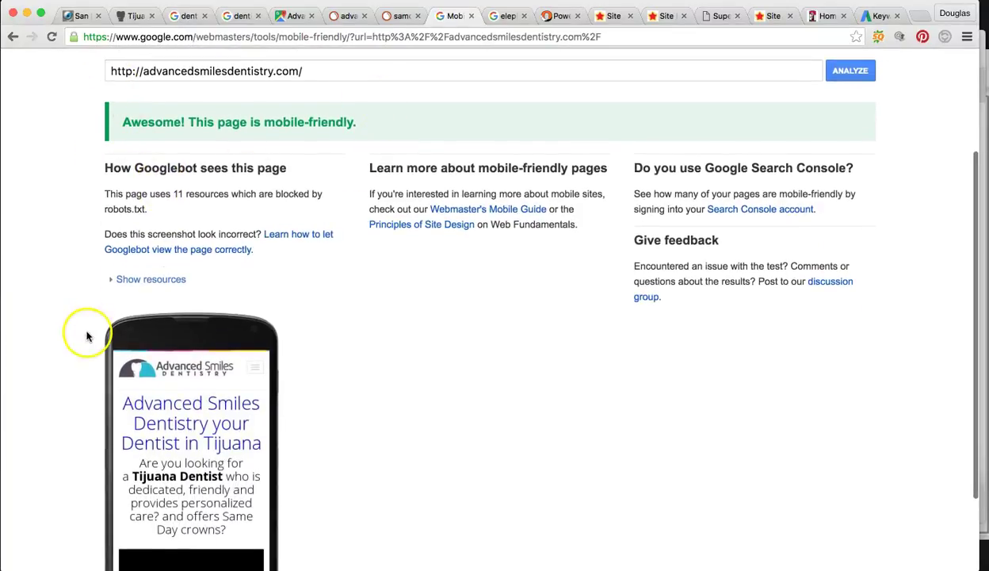
pyautogui.scroll(-3, 88, 336)
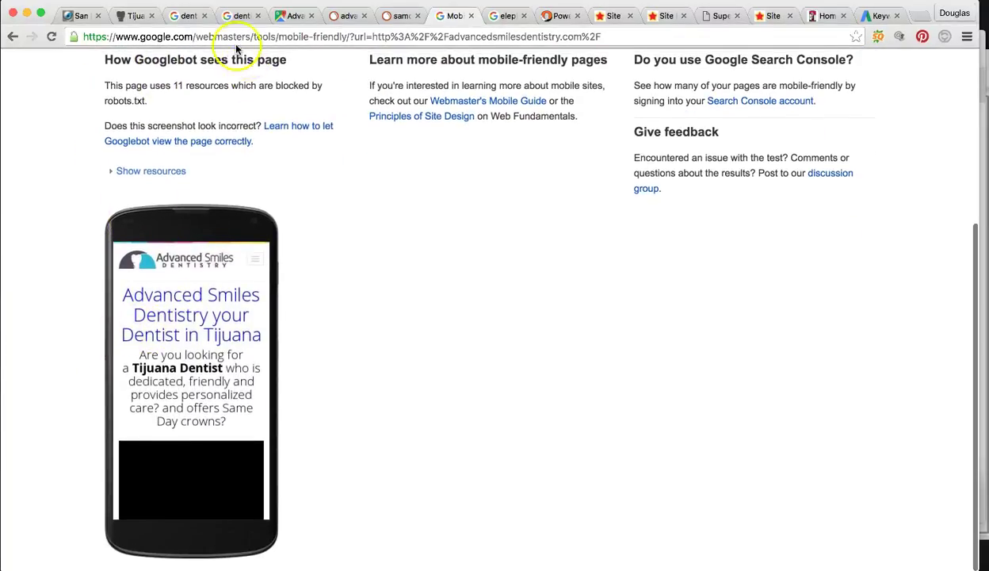
pyautogui.click(134, 16)
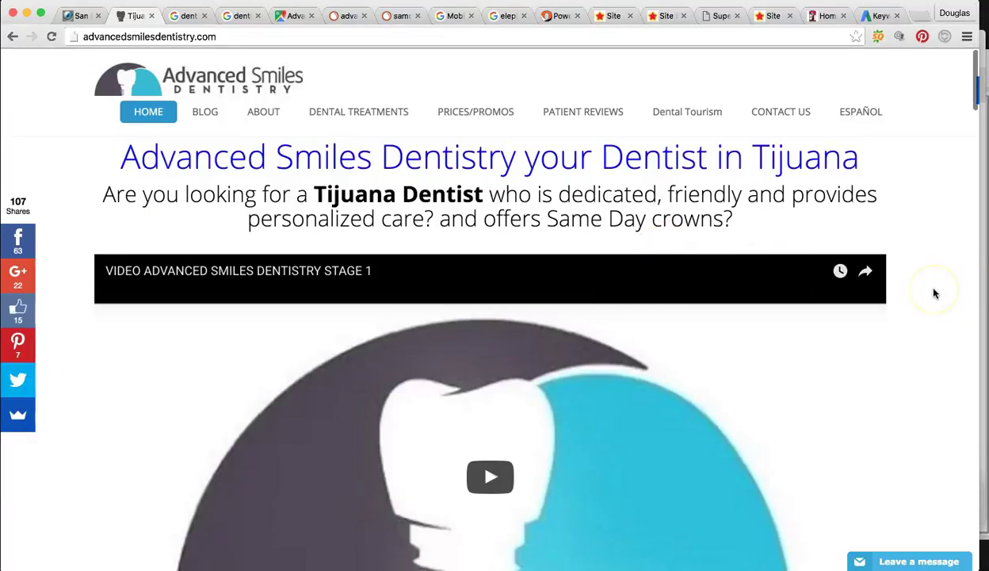
# Scroll down through the advancedsmilesdentistry.com homepage content
pyautogui.scroll(-3, 934, 294)
pyautogui.scroll(-2, 933, 293)
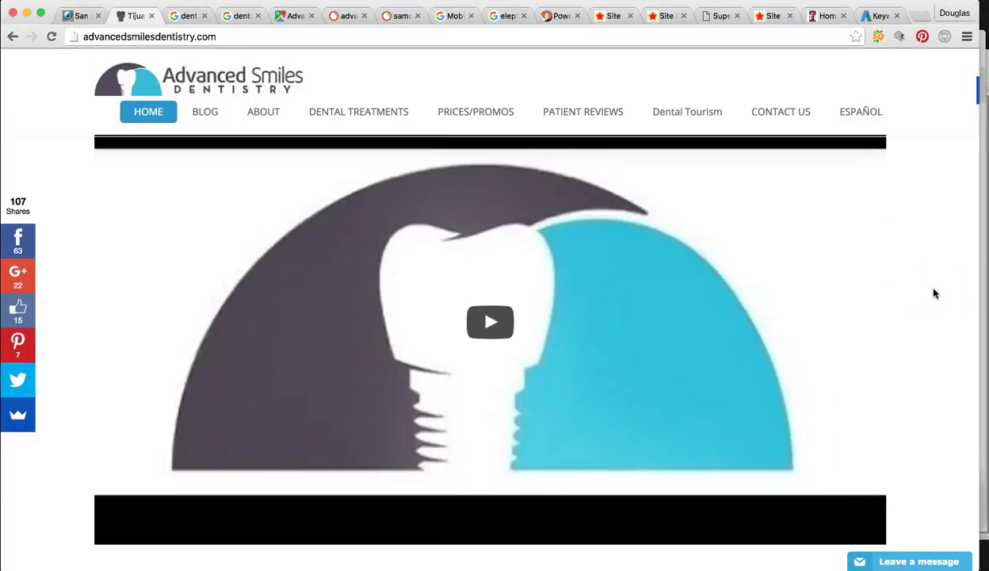
pyautogui.scroll(-5, 934, 293)
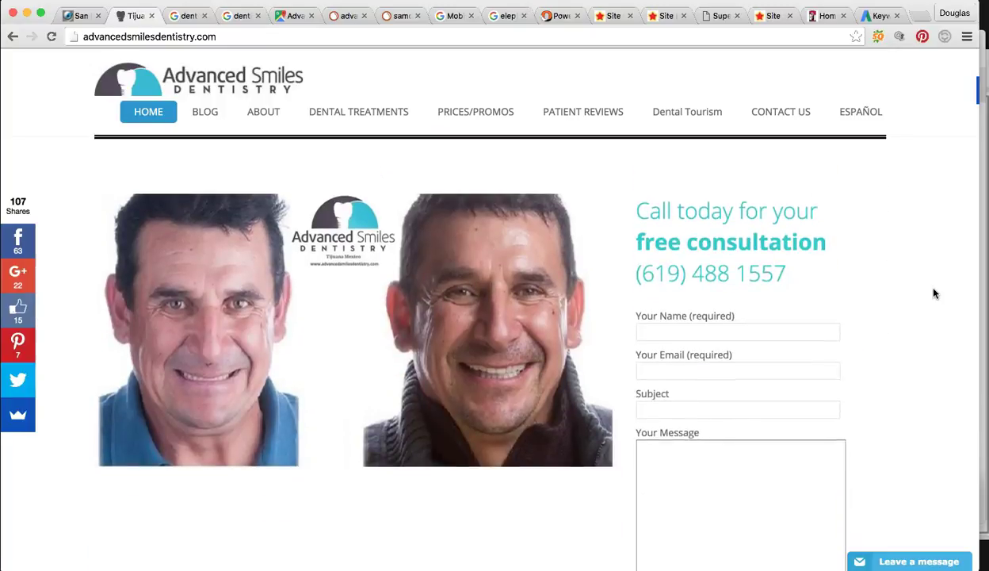
pyautogui.scroll(-2, 934, 293)
pyautogui.scroll(-4, 933, 293)
pyautogui.scroll(-4, 933, 293)
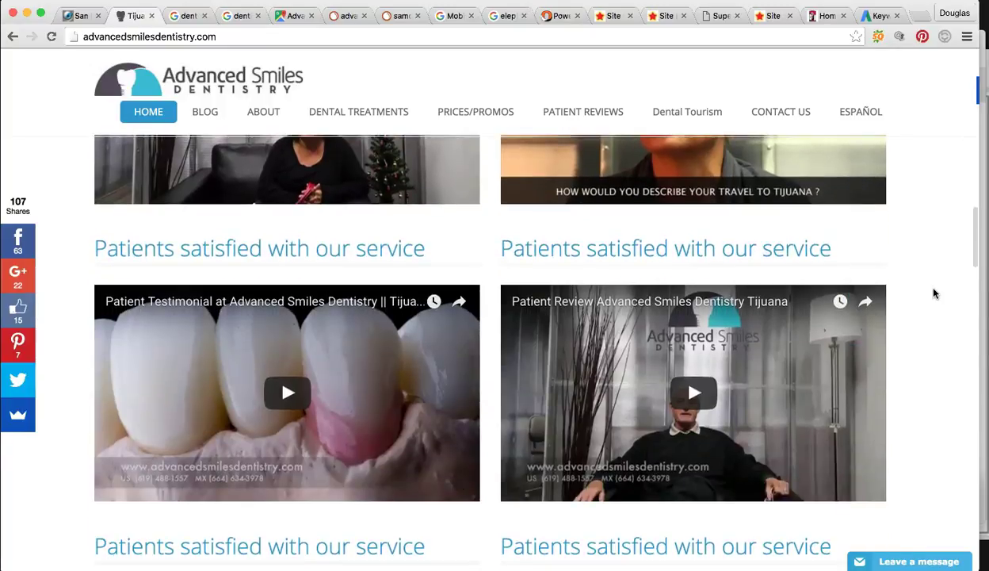
pyautogui.scroll(-1, 934, 293)
pyautogui.scroll(-5, 933, 294)
pyautogui.scroll(-4, 933, 293)
pyautogui.scroll(-2, 934, 294)
pyautogui.scroll(-4, 934, 293)
pyautogui.scroll(-1, 934, 294)
pyautogui.scroll(-3, 933, 293)
pyautogui.scroll(-2, 933, 293)
pyautogui.scroll(-2, 934, 294)
pyautogui.click(735, 194)
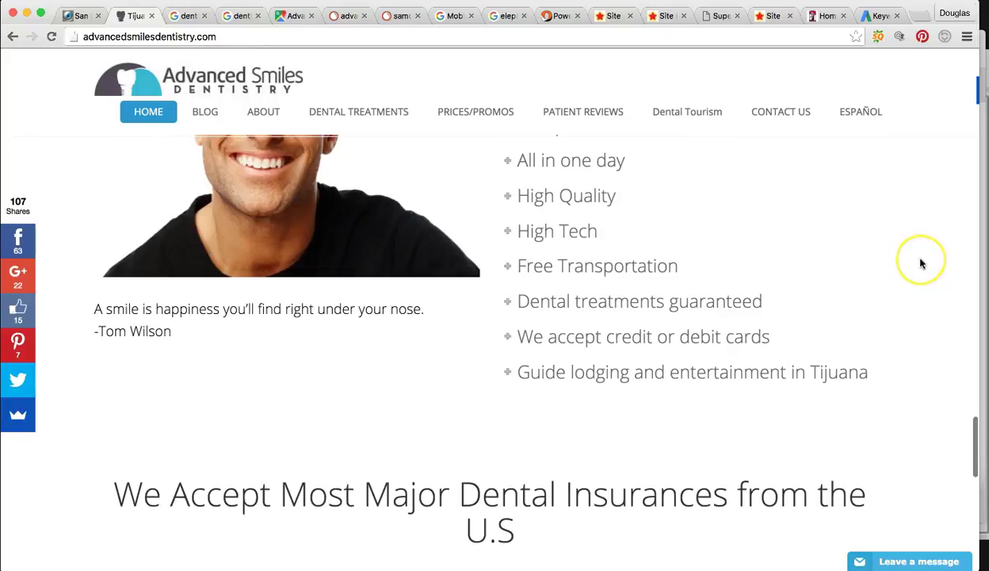
pyautogui.scroll(-2, 921, 264)
pyautogui.scroll(-1, 922, 264)
pyautogui.scroll(-3, 922, 264)
pyautogui.scroll(-2, 922, 264)
pyautogui.scroll(-2, 922, 264)
pyautogui.scroll(-3, 922, 264)
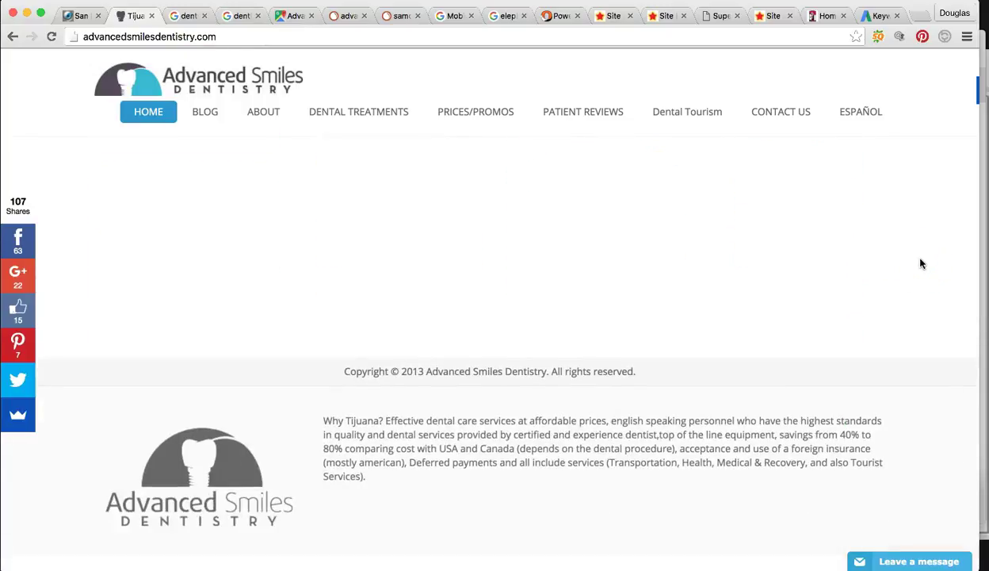
# Scroll back to the top and show the Keyword Planner ideas, with dentist at 2,400 monthly searches
pyautogui.scroll(3, 922, 264)
pyautogui.scroll(3, 922, 264)
pyautogui.scroll(3, 921, 264)
pyautogui.scroll(1, 922, 264)
pyautogui.scroll(3, 922, 264)
pyautogui.scroll(1, 921, 263)
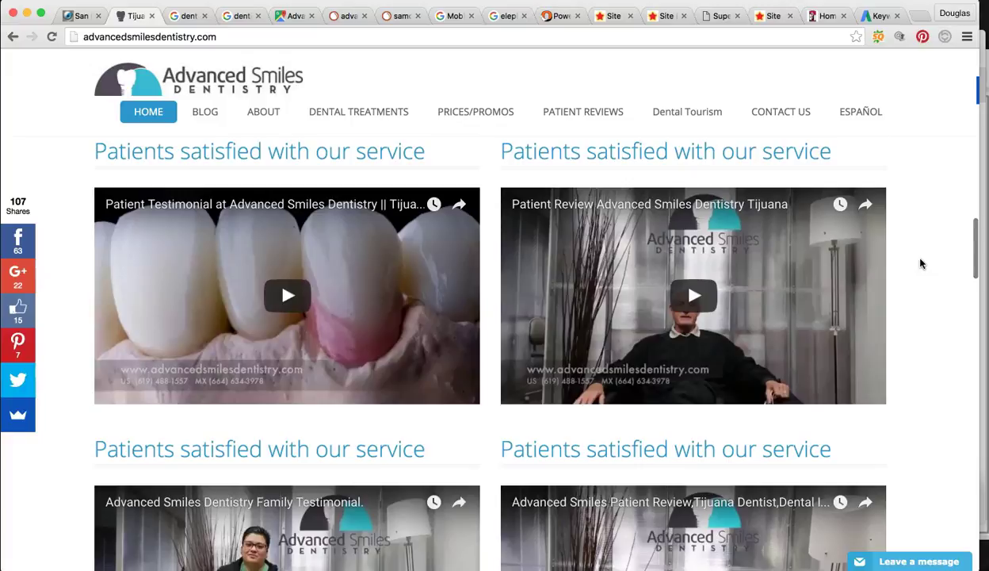
pyautogui.scroll(3, 922, 260)
pyautogui.scroll(3, 921, 260)
pyautogui.scroll(1, 923, 222)
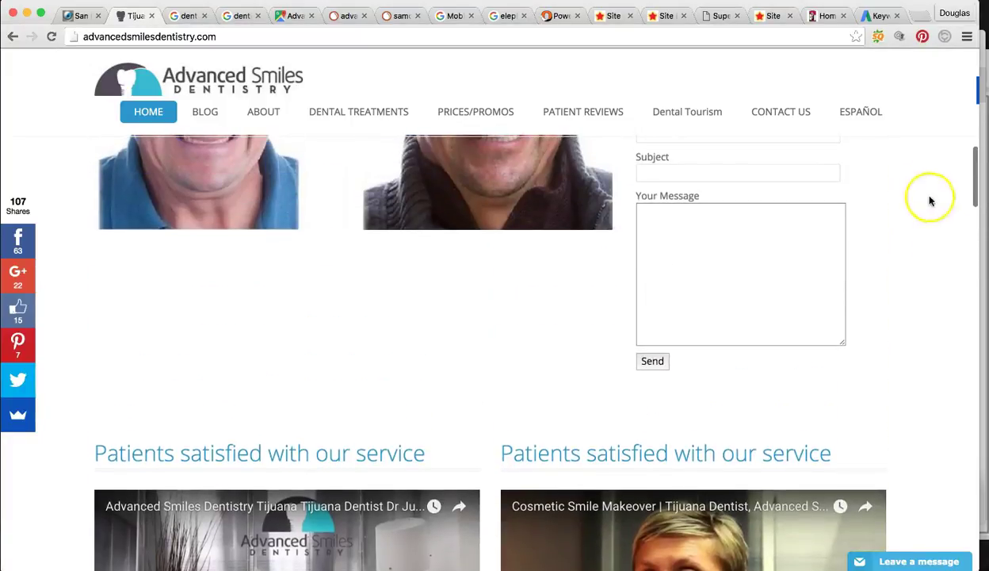
pyautogui.click(879, 15)
# Scroll the Keyword Planner ideas list, then switch back to the dentist tijuana results with the clinic map
pyautogui.scroll(-1, 646, 249)
pyautogui.scroll(-3, 651, 252)
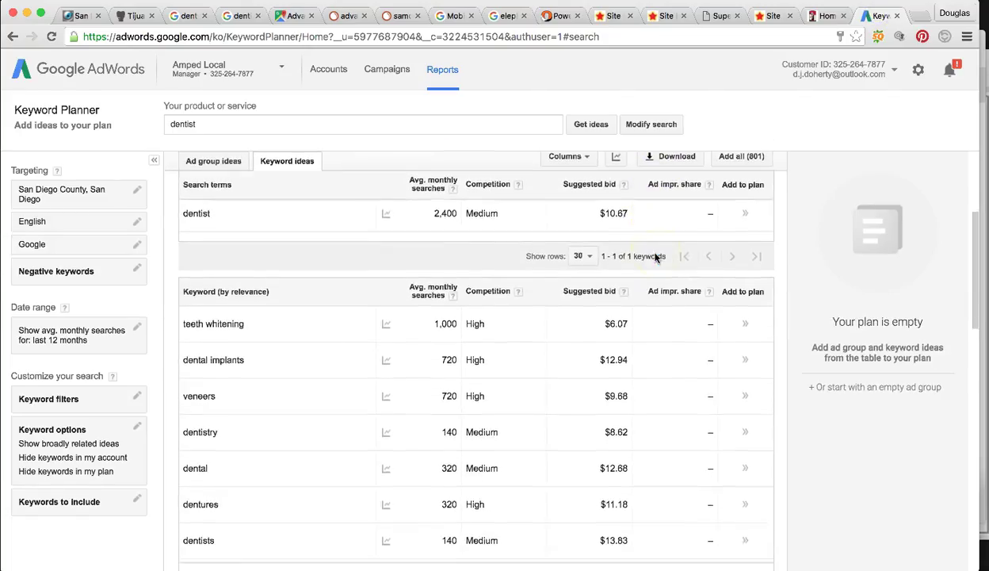
pyautogui.scroll(-2, 655, 257)
pyautogui.scroll(-3, 654, 257)
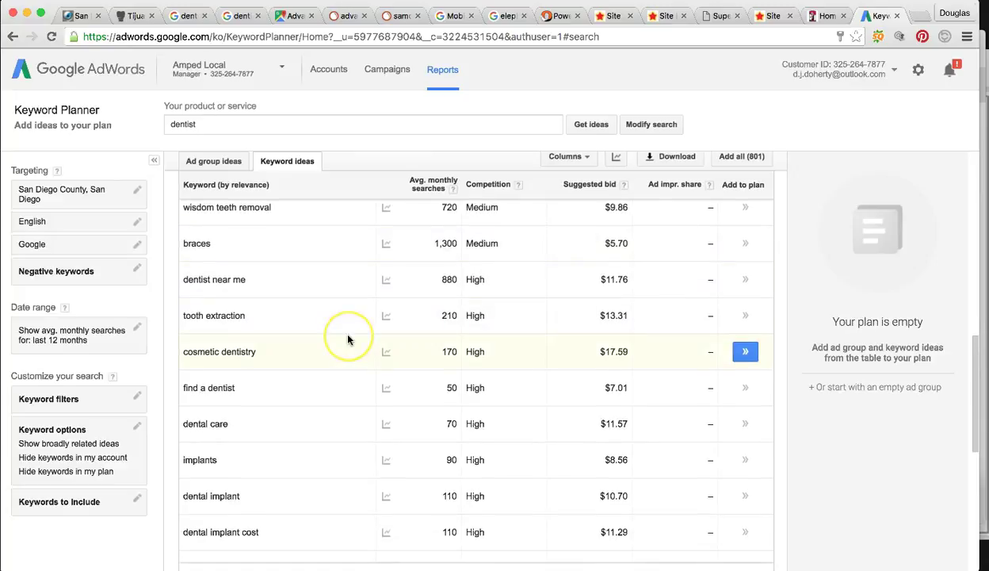
pyautogui.scroll(-1, 347, 339)
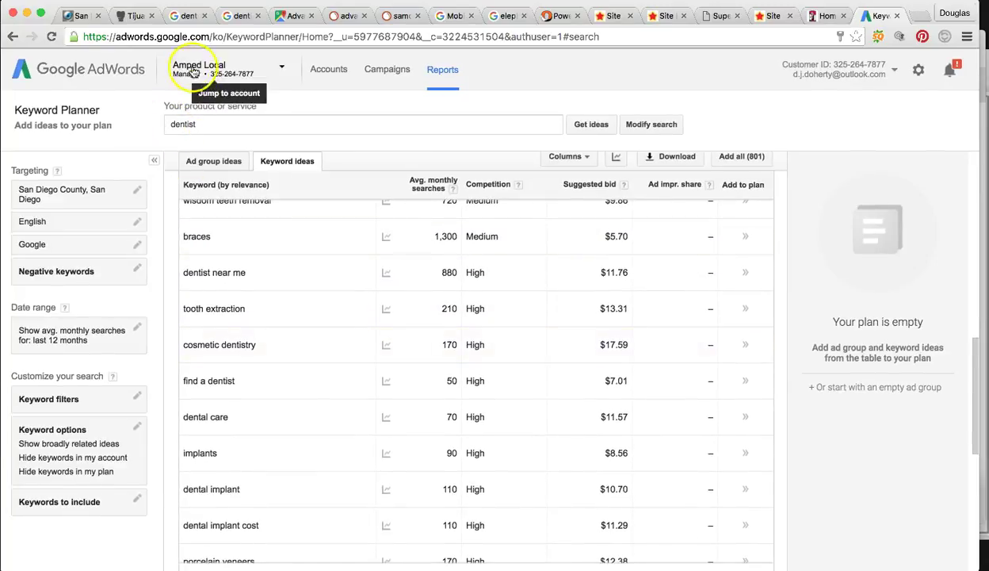
pyautogui.click(185, 17)
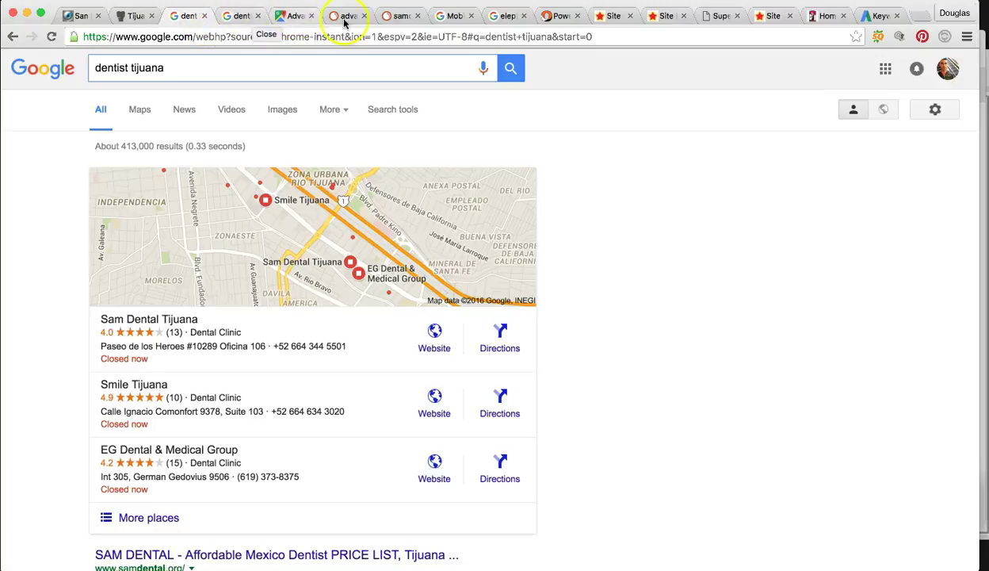
# Return to the advancedsmilesdentistry.com homepage and scroll down to the footer's Why Tijuana blurb
pyautogui.click(139, 17)
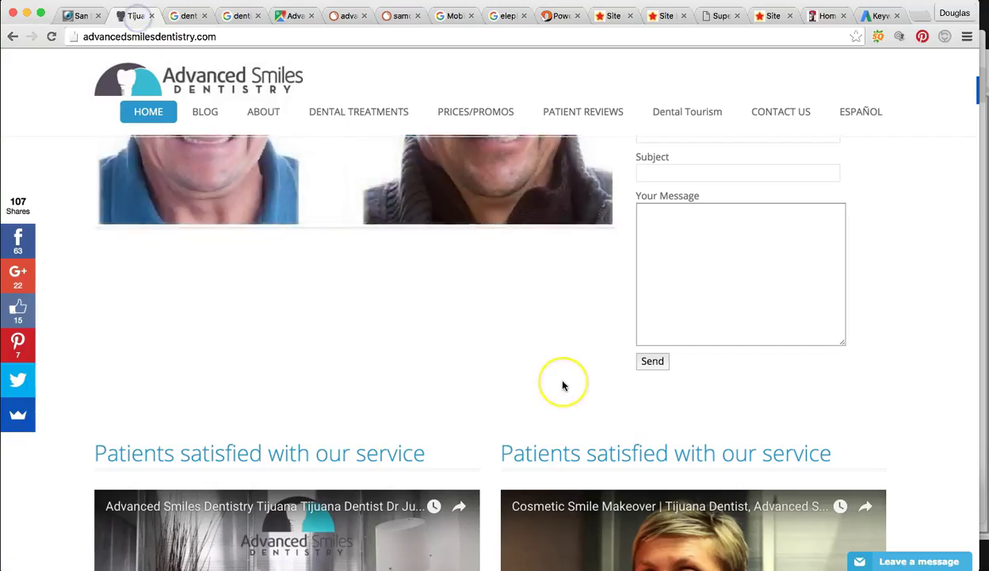
pyautogui.scroll(-4, 564, 384)
pyautogui.scroll(5, 563, 384)
pyautogui.scroll(8, 564, 386)
pyautogui.scroll(-2, 564, 385)
pyautogui.scroll(-5, 563, 386)
pyautogui.scroll(-2, 563, 385)
pyautogui.scroll(-5, 564, 386)
pyautogui.scroll(-3, 564, 386)
pyautogui.scroll(-5, 564, 386)
pyautogui.scroll(-1, 564, 386)
pyautogui.scroll(-3, 564, 386)
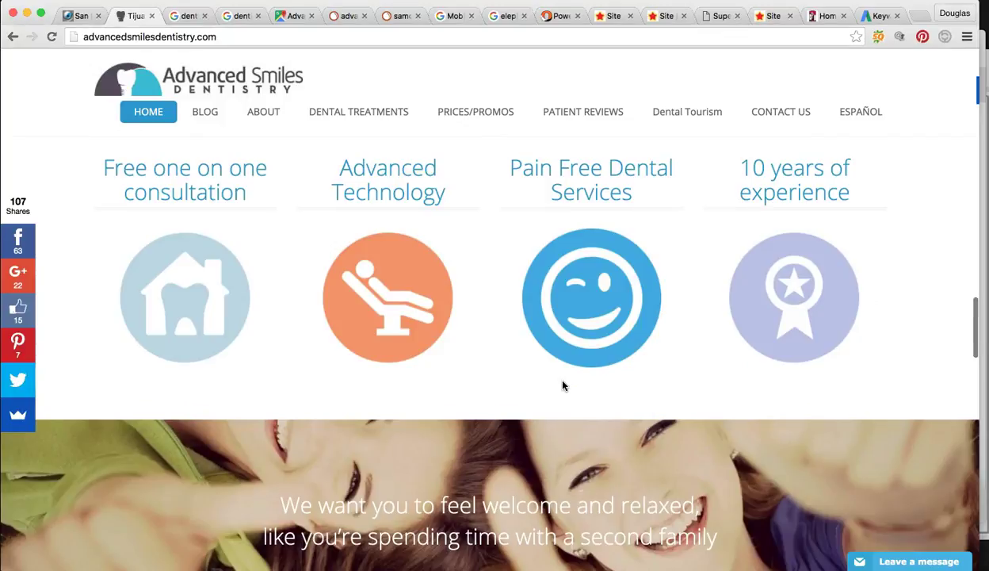
pyautogui.scroll(-3, 563, 386)
pyautogui.scroll(-2, 563, 386)
pyautogui.scroll(-2, 564, 386)
pyautogui.scroll(-2, 563, 386)
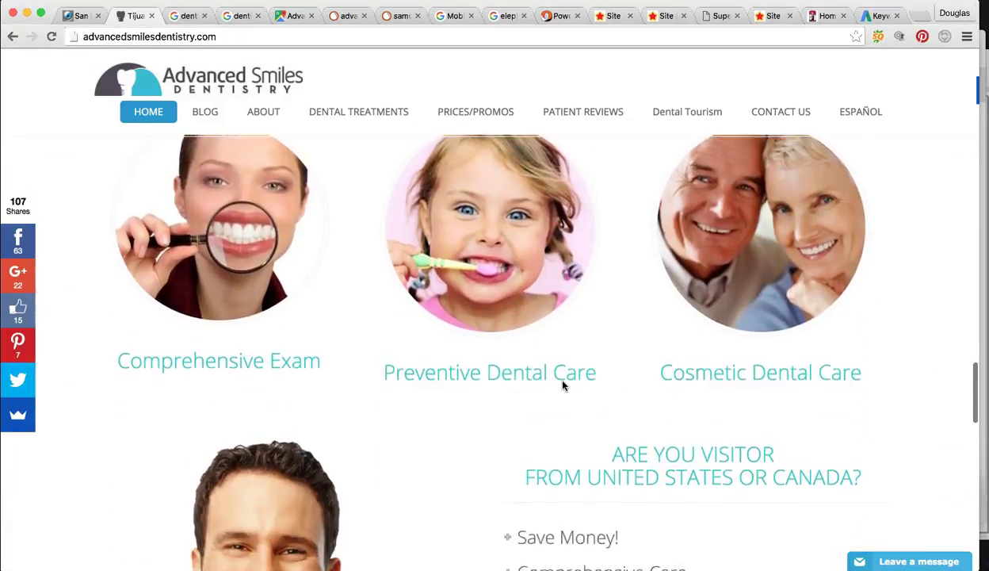
pyautogui.scroll(-5, 563, 386)
pyautogui.scroll(-3, 563, 386)
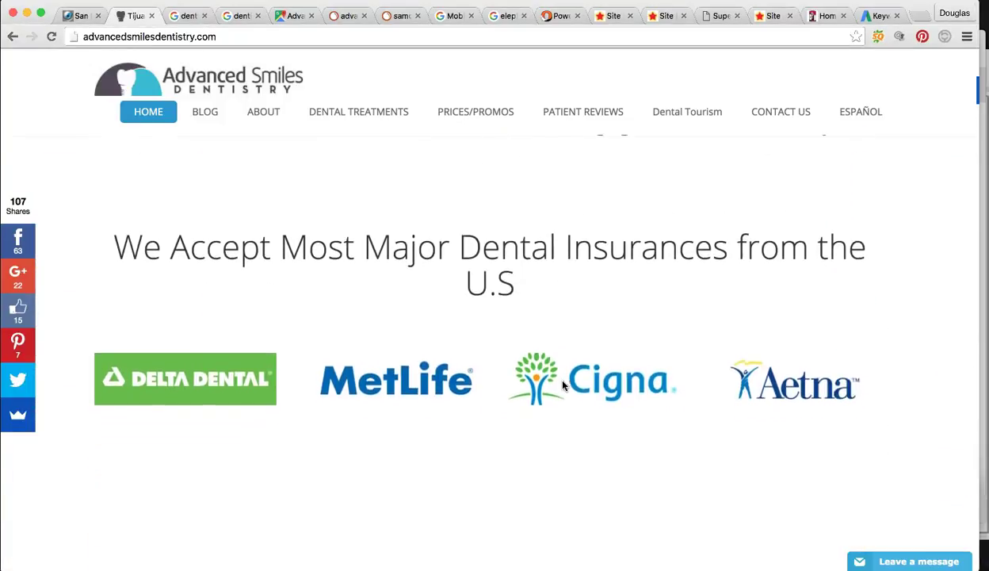
pyautogui.scroll(-1, 563, 386)
pyautogui.scroll(-1, 564, 386)
pyautogui.scroll(-3, 563, 386)
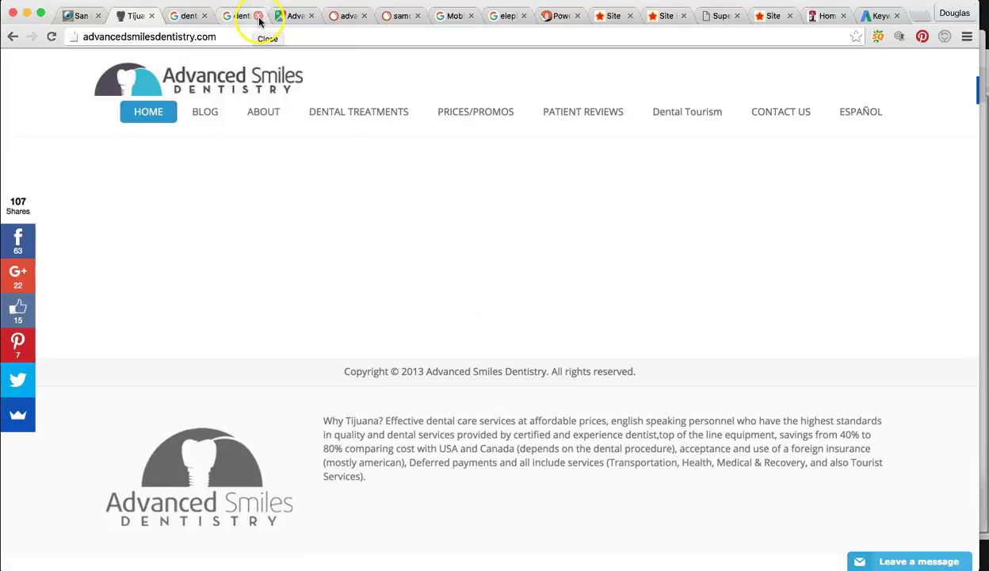
# Open the Wikipedia Elephant article and scroll through its tusks, trunk and social organisation sections
pyautogui.click(506, 19)
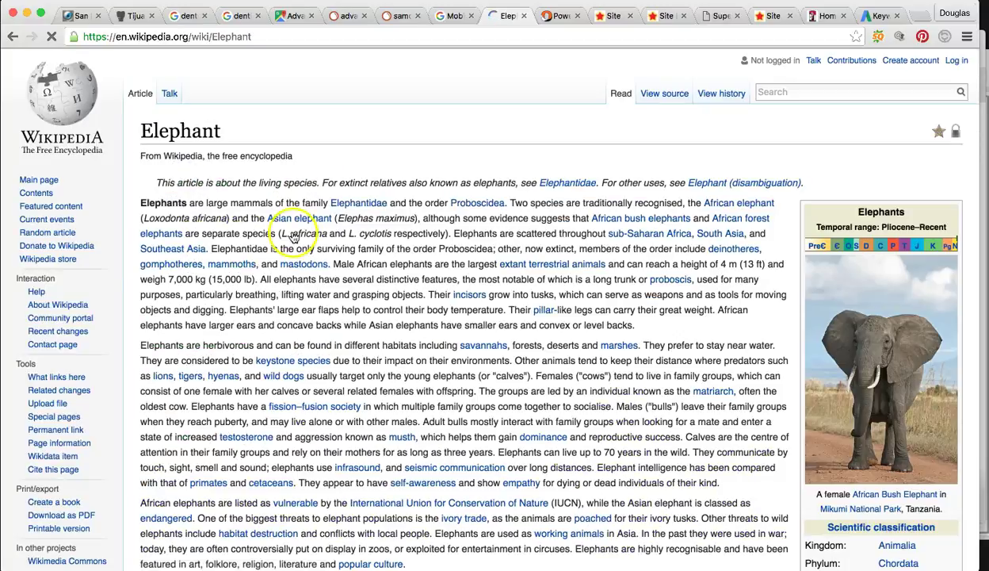
pyautogui.scroll(-5, 467, 297)
pyautogui.scroll(-5, 465, 303)
pyautogui.scroll(-10, 465, 304)
pyautogui.scroll(-8, 464, 303)
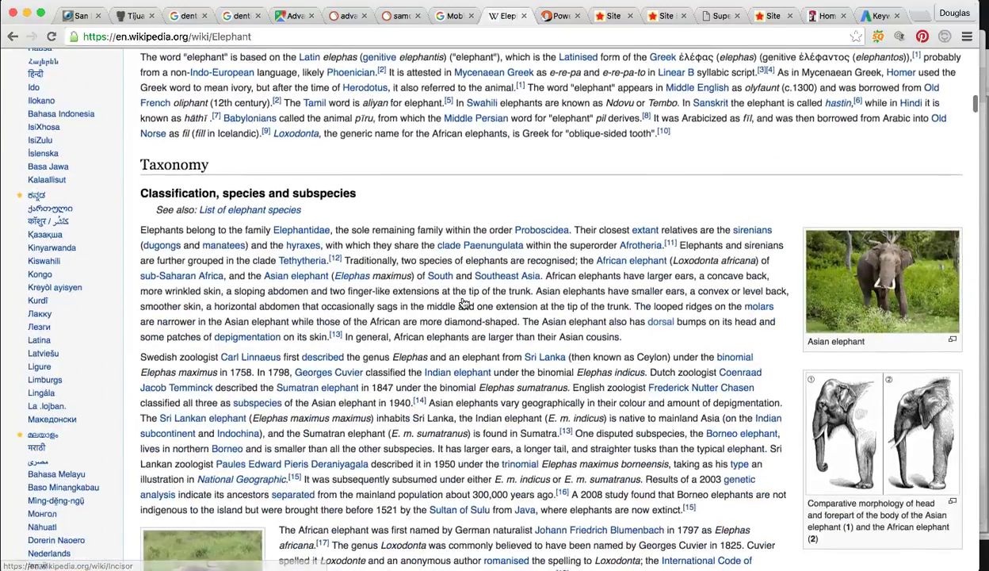
pyautogui.scroll(-5, 465, 303)
pyautogui.scroll(-4, 464, 304)
pyautogui.scroll(-4, 464, 304)
pyautogui.scroll(-4, 465, 304)
pyautogui.scroll(-6, 464, 304)
pyautogui.scroll(-1, 465, 304)
pyautogui.scroll(-3, 465, 303)
pyautogui.scroll(-1, 464, 304)
pyautogui.scroll(-3, 464, 303)
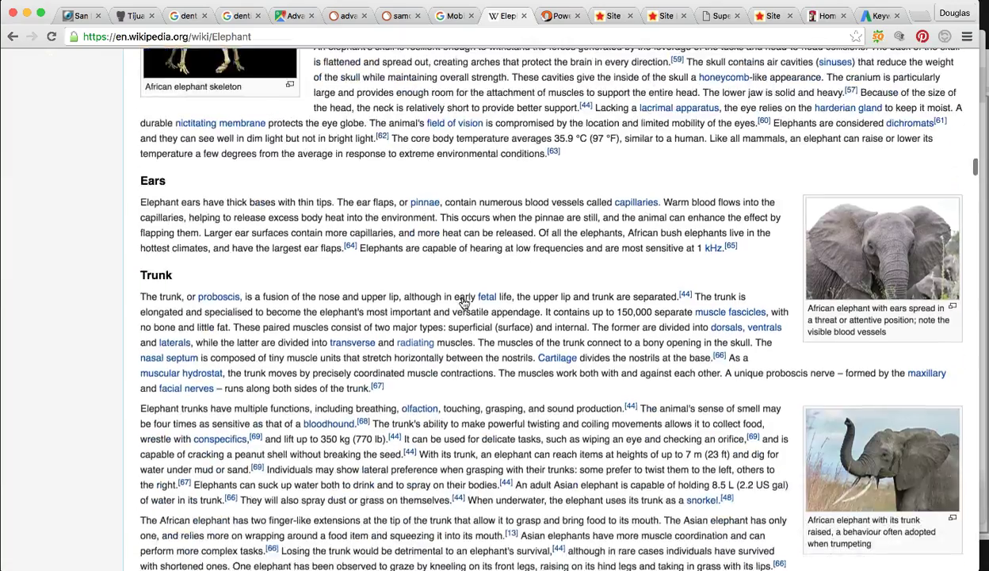
pyautogui.scroll(-4, 464, 303)
pyautogui.scroll(-3, 464, 304)
pyautogui.scroll(-3, 465, 304)
pyautogui.scroll(-3, 464, 304)
pyautogui.scroll(-4, 465, 303)
pyautogui.scroll(-2, 464, 303)
pyautogui.scroll(-5, 464, 304)
pyautogui.scroll(-2, 464, 303)
pyautogui.scroll(-4, 464, 303)
pyautogui.scroll(-2, 464, 303)
pyautogui.scroll(-3, 465, 303)
pyautogui.scroll(-3, 464, 303)
pyautogui.scroll(-3, 465, 304)
pyautogui.scroll(9, 465, 303)
pyautogui.scroll(9, 464, 303)
pyautogui.scroll(10, 464, 303)
pyautogui.scroll(5, 464, 303)
pyautogui.scroll(15, 464, 303)
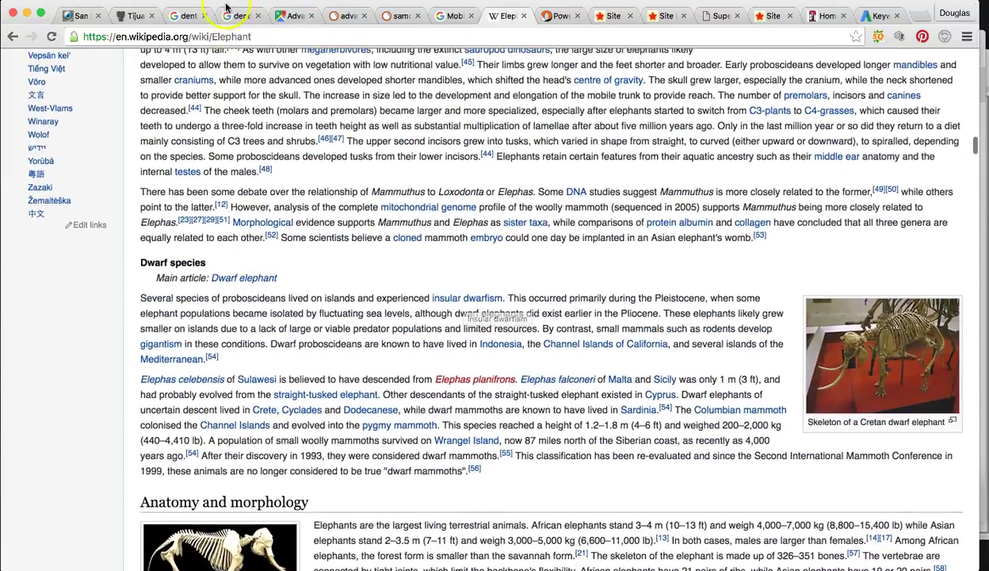
# Check the 'dentist tijuana' results: Advanced Smiles Dentistry on page 5, Sam Dental leading the map pack
pyautogui.click(133, 17)
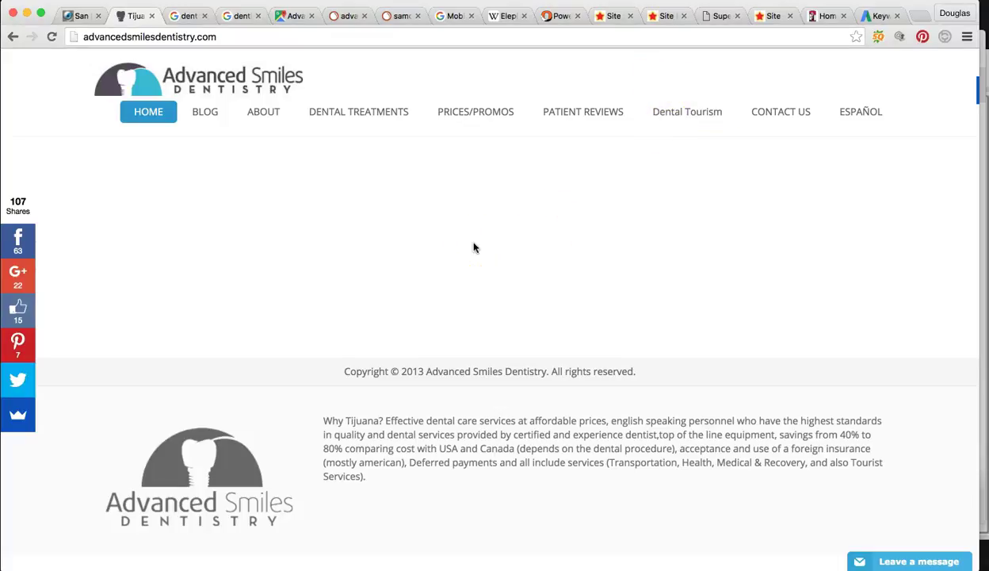
pyautogui.click(203, 16)
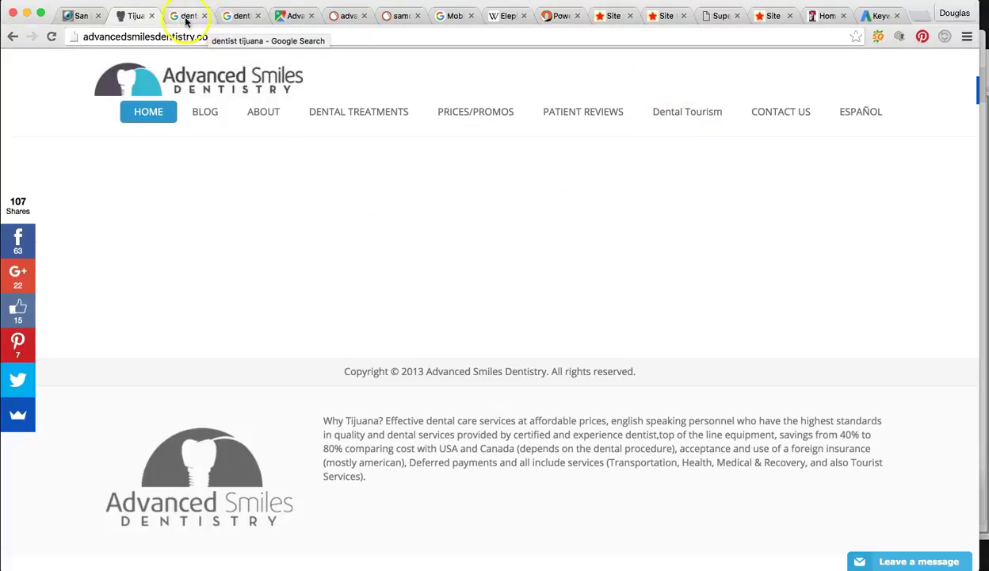
pyautogui.click(242, 21)
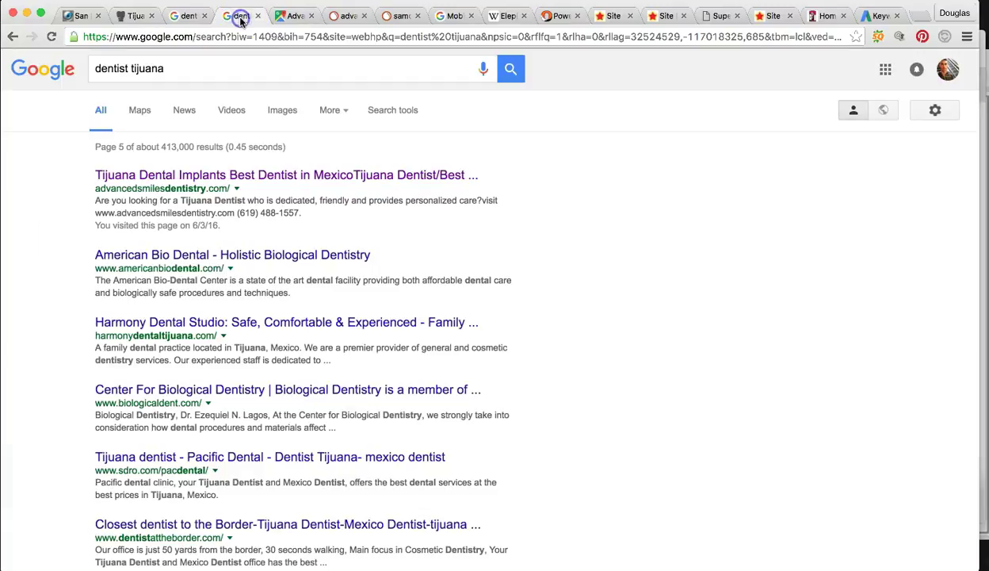
pyautogui.click(188, 21)
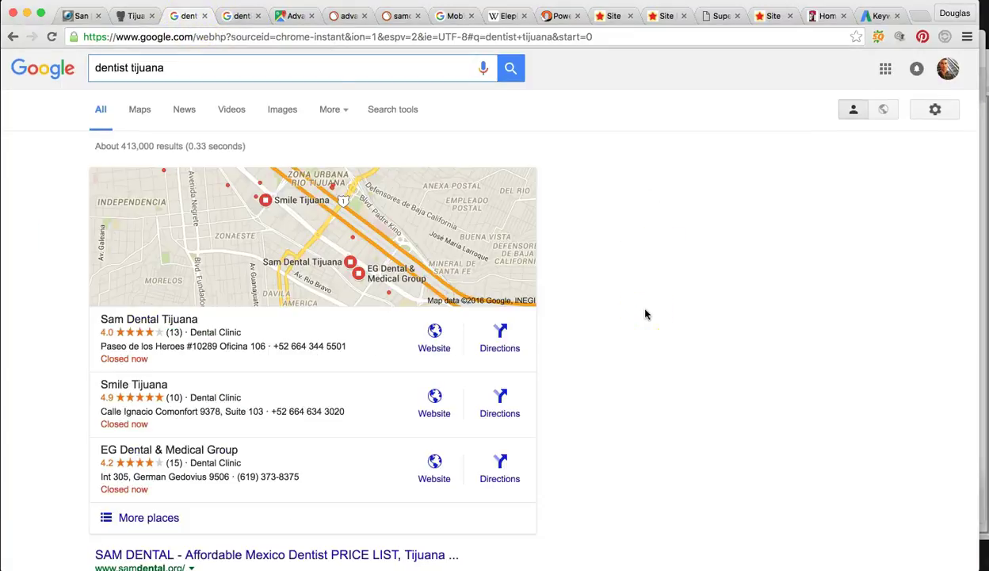
pyautogui.scroll(-1, 386, 357)
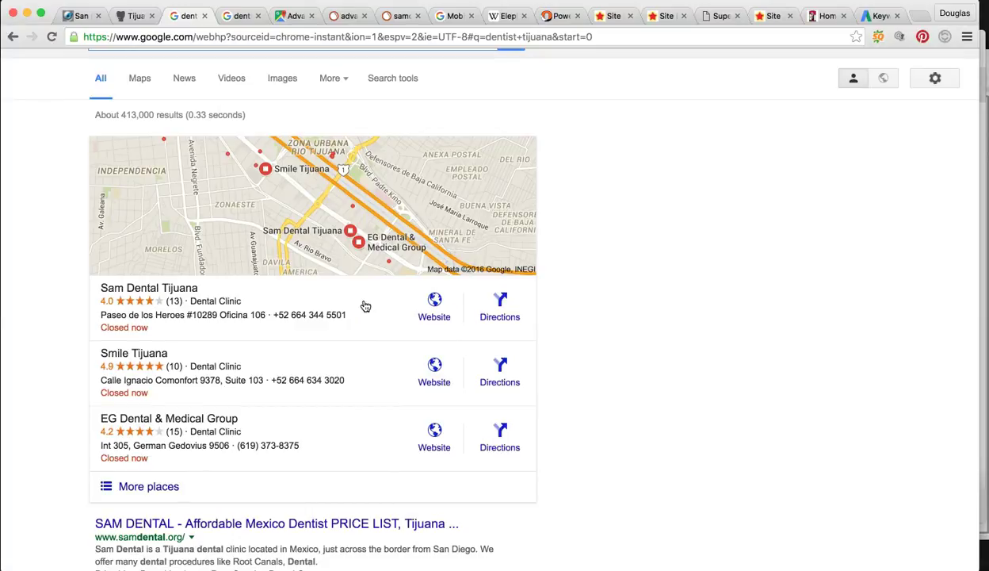
pyautogui.click(611, 18)
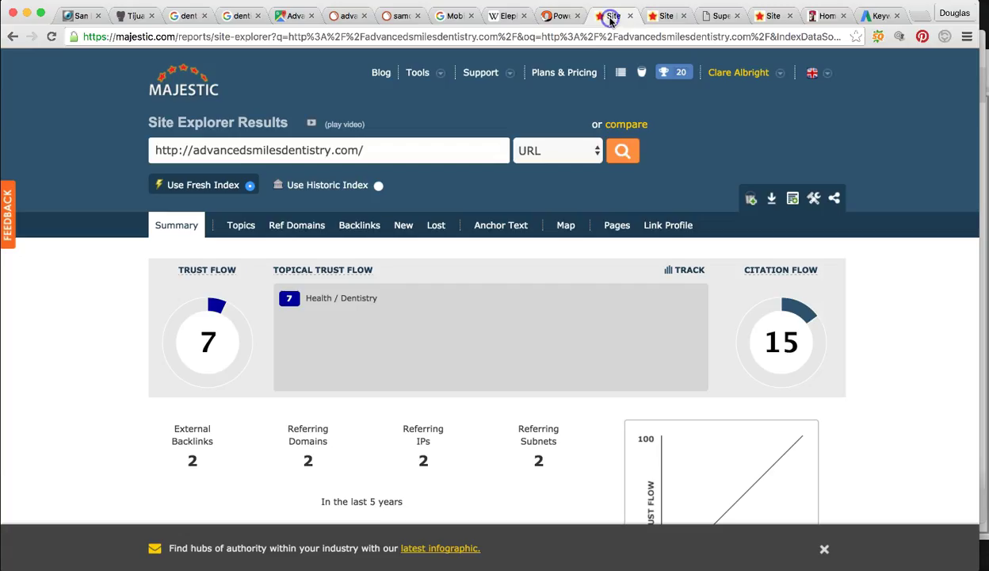
# Review the PowerListings scan's 152 location errors, down to the MapQuest, Superpages and DexKnows San Ysidro entries
pyautogui.click(563, 17)
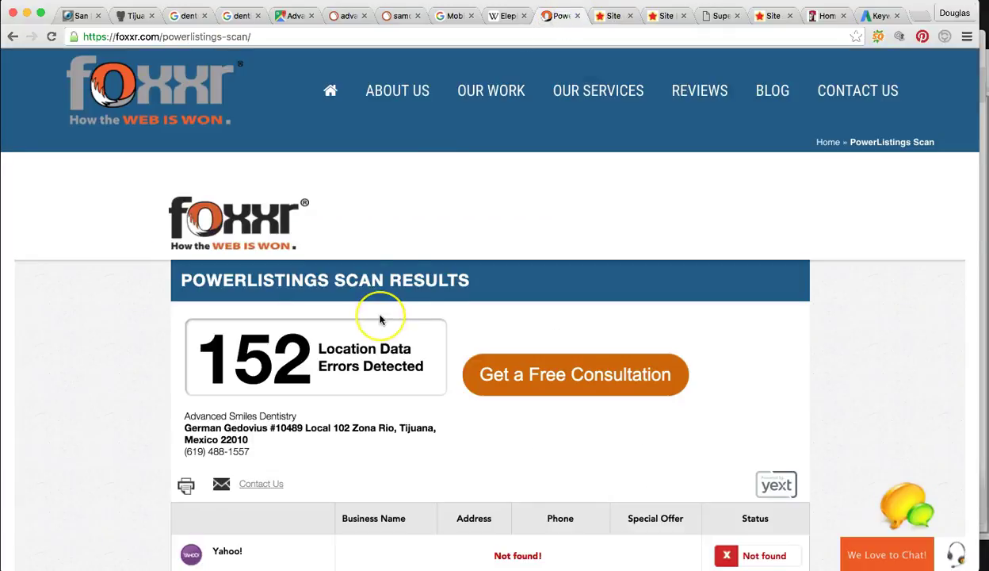
pyautogui.scroll(-1, 380, 313)
pyautogui.click(426, 425)
pyautogui.click(326, 379)
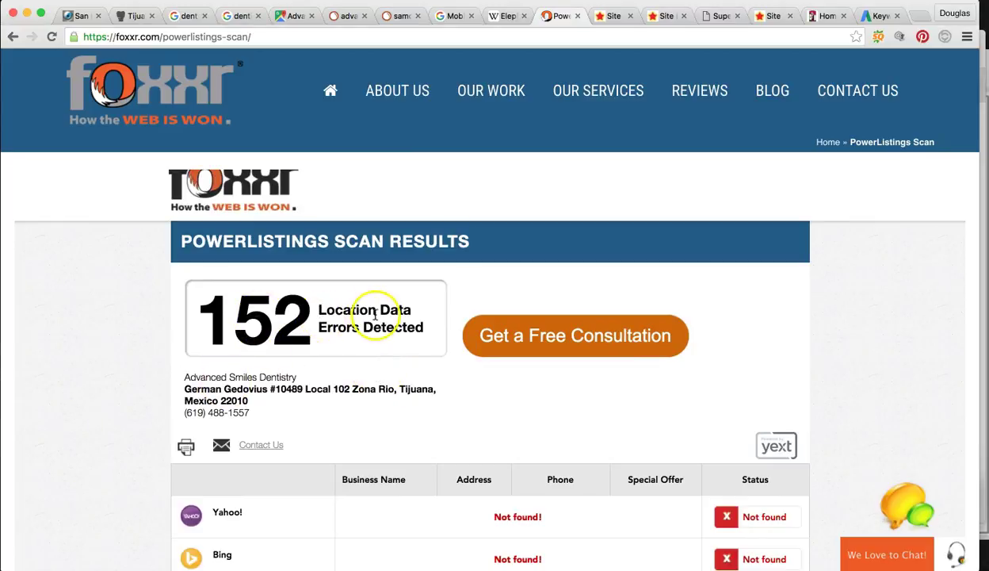
pyautogui.scroll(-3, 389, 350)
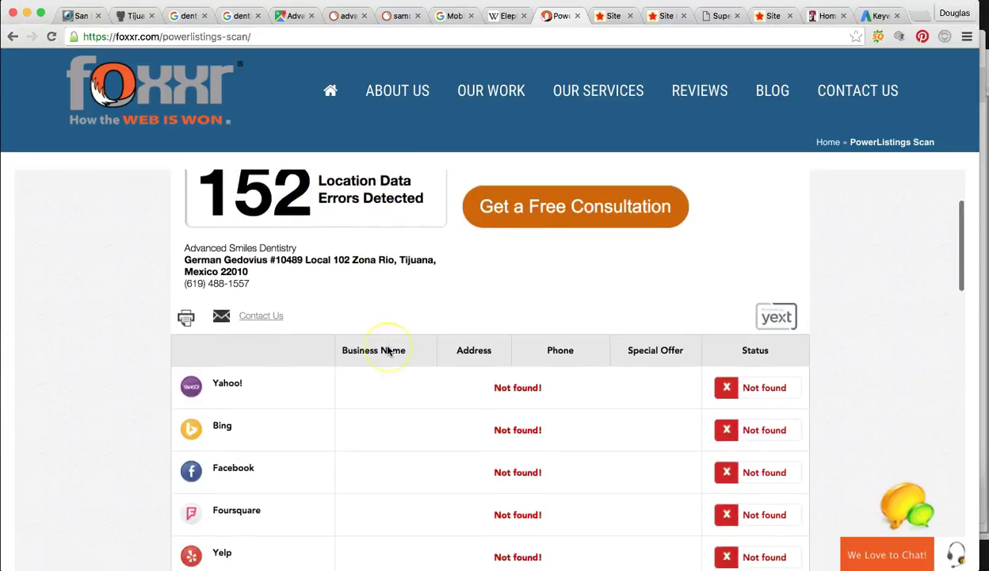
pyautogui.scroll(-2, 278, 381)
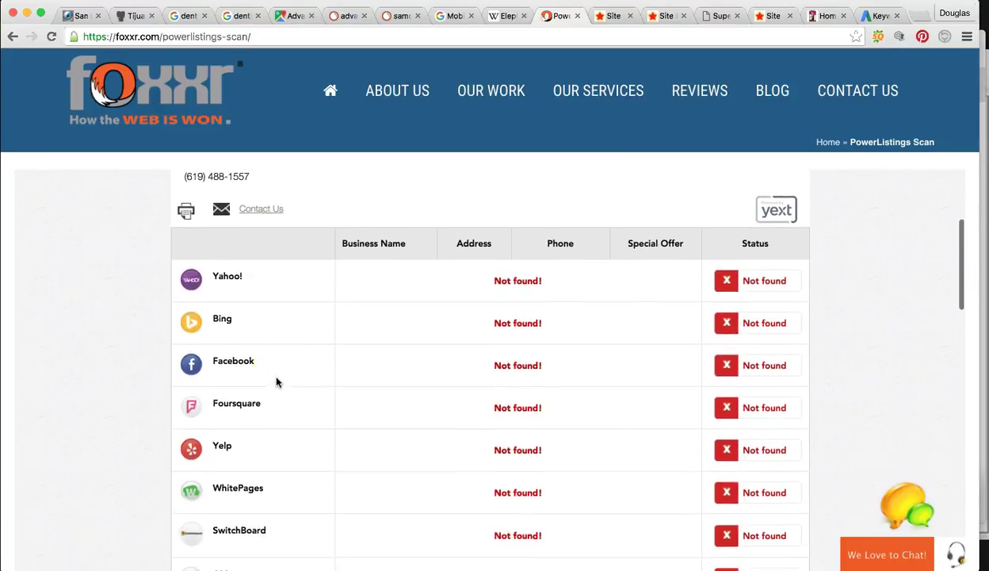
pyautogui.scroll(-1, 276, 381)
pyautogui.scroll(-1, 245, 326)
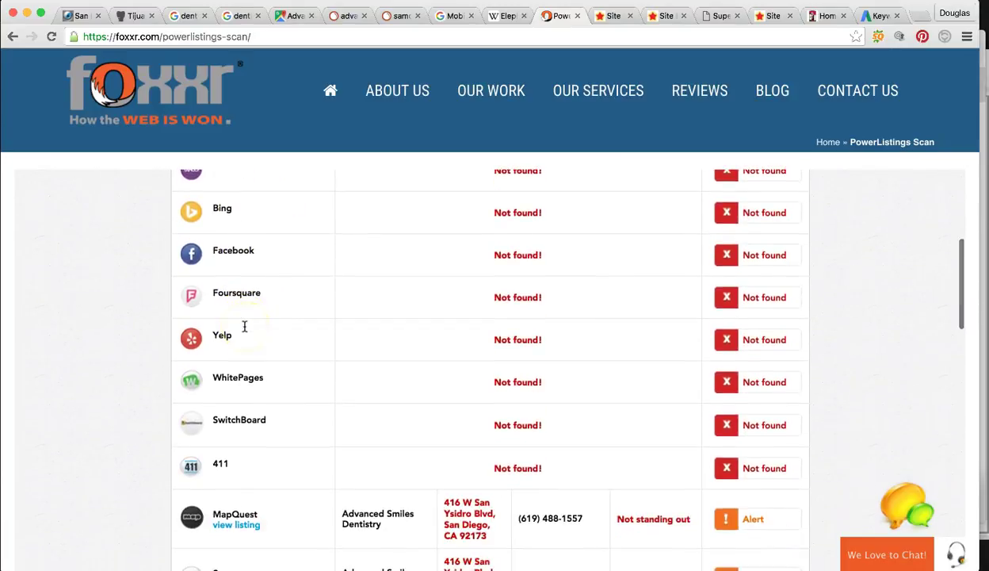
pyautogui.scroll(-1, 245, 326)
pyautogui.scroll(-1, 245, 326)
pyautogui.scroll(-2, 309, 315)
pyautogui.scroll(4, 309, 316)
pyautogui.scroll(-4, 599, 477)
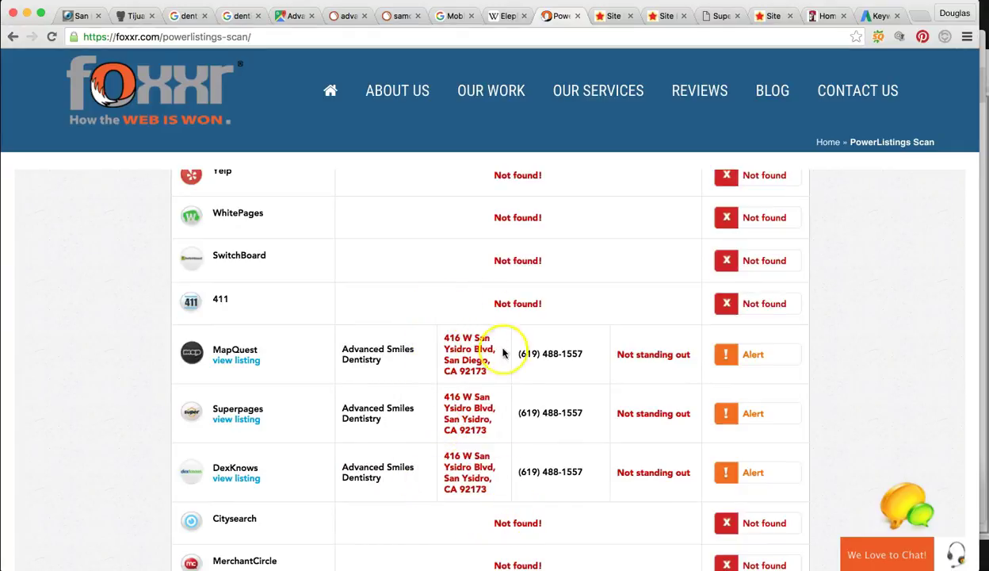
# View the clinic's Google Maps listing showing its German Gedovius address in Tijuana
pyautogui.click(291, 17)
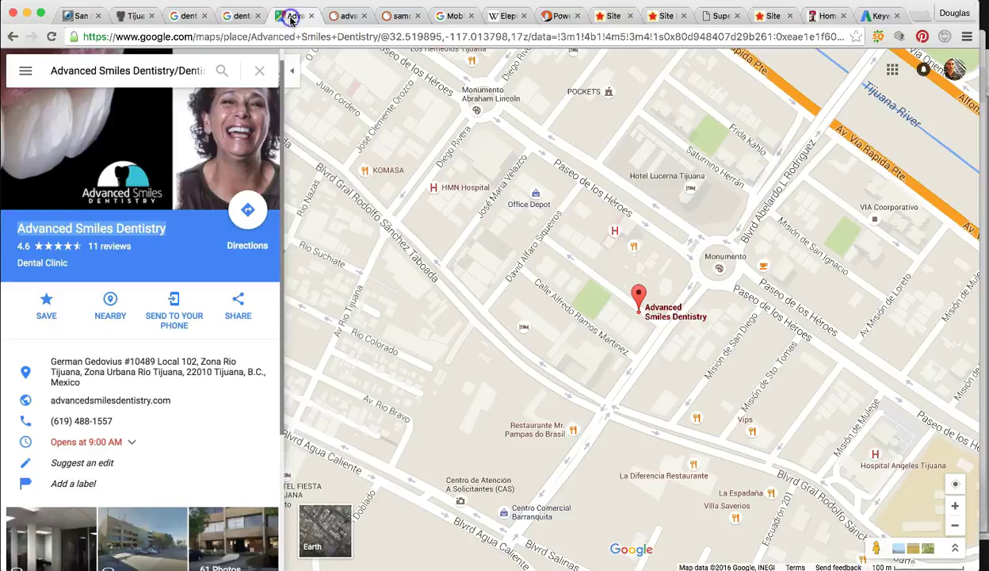
pyautogui.scroll(1, 142, 79)
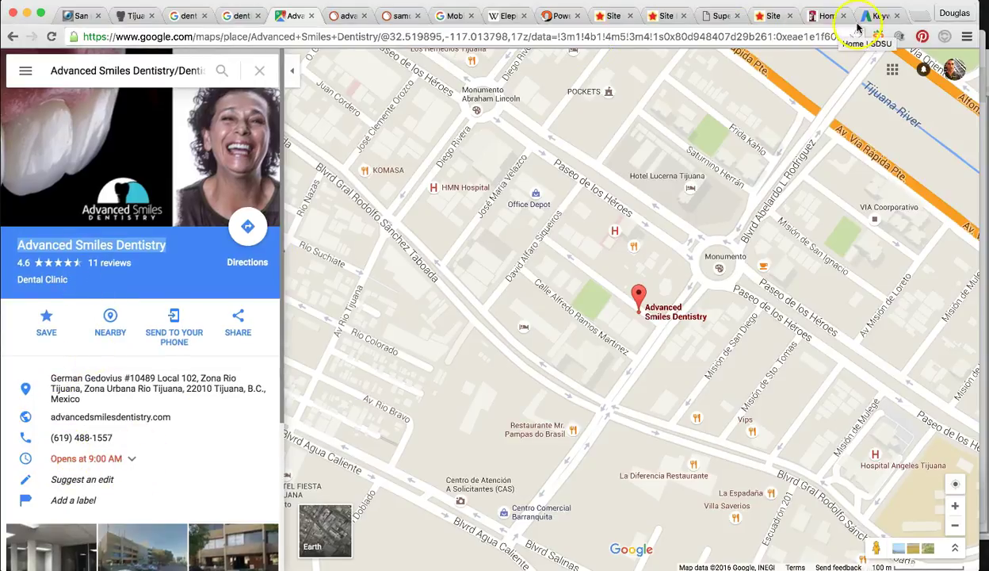
pyautogui.click(825, 16)
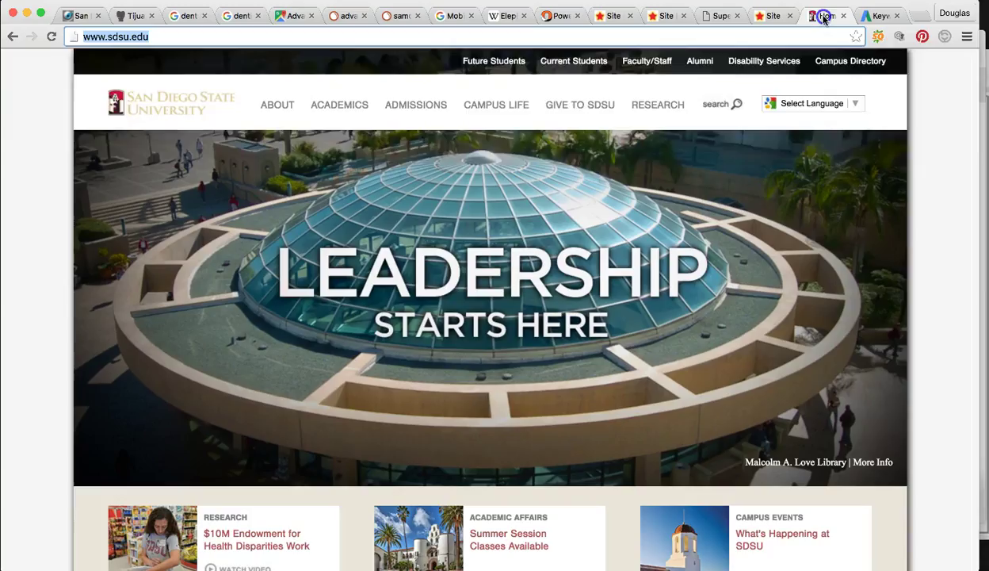
pyautogui.press('super+l')
# Scroll the PowerListings results down to the MapQuest, Superpages and DexKnows rows and back up
pyautogui.click(547, 15)
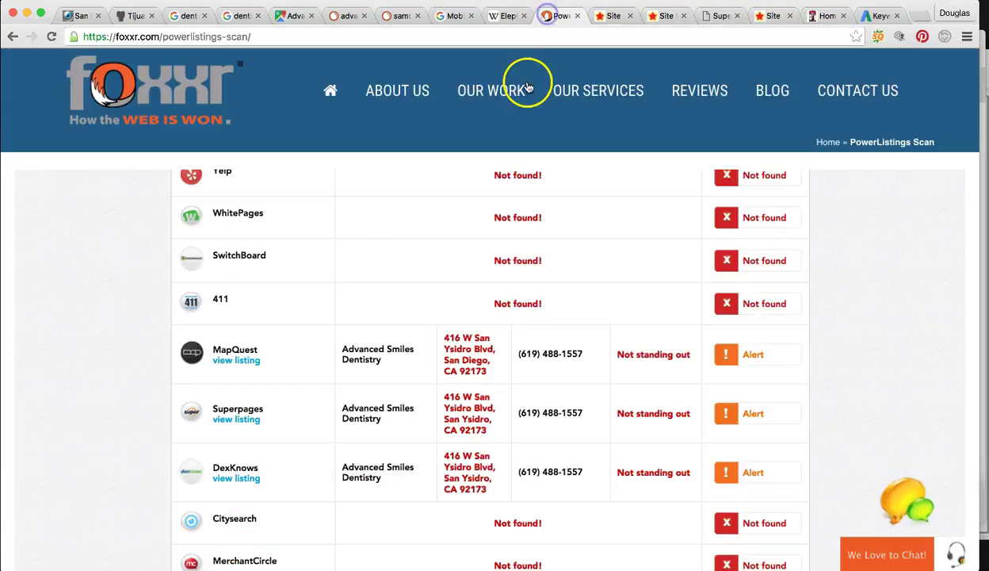
pyautogui.scroll(-2, 426, 355)
pyautogui.scroll(-1, 426, 358)
pyautogui.scroll(-1, 427, 358)
pyautogui.scroll(-4, 426, 358)
pyautogui.scroll(-2, 427, 358)
pyautogui.scroll(-1, 427, 358)
pyautogui.scroll(-4, 427, 358)
pyautogui.scroll(-2, 427, 359)
pyautogui.scroll(-2, 426, 358)
pyautogui.scroll(-4, 426, 359)
pyautogui.scroll(-1, 426, 358)
pyautogui.scroll(-4, 426, 358)
pyautogui.scroll(-1, 426, 359)
pyautogui.scroll(2, 426, 358)
pyautogui.scroll(5, 426, 358)
pyautogui.scroll(3, 426, 358)
pyautogui.scroll(1, 426, 358)
pyautogui.scroll(1, 427, 358)
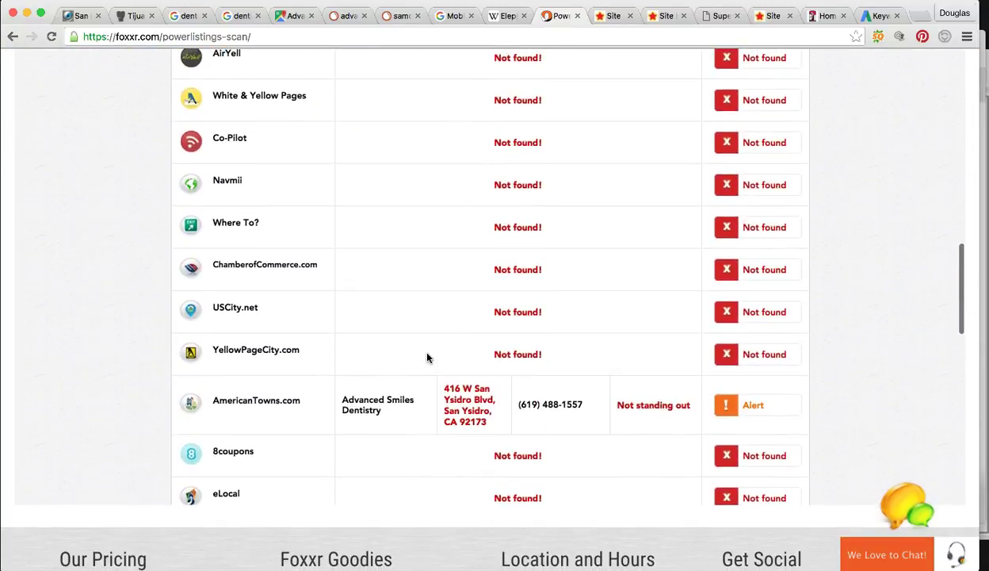
pyautogui.scroll(1, 426, 358)
pyautogui.scroll(5, 427, 359)
pyautogui.scroll(4, 426, 358)
pyautogui.scroll(5, 425, 363)
pyautogui.scroll(2, 425, 362)
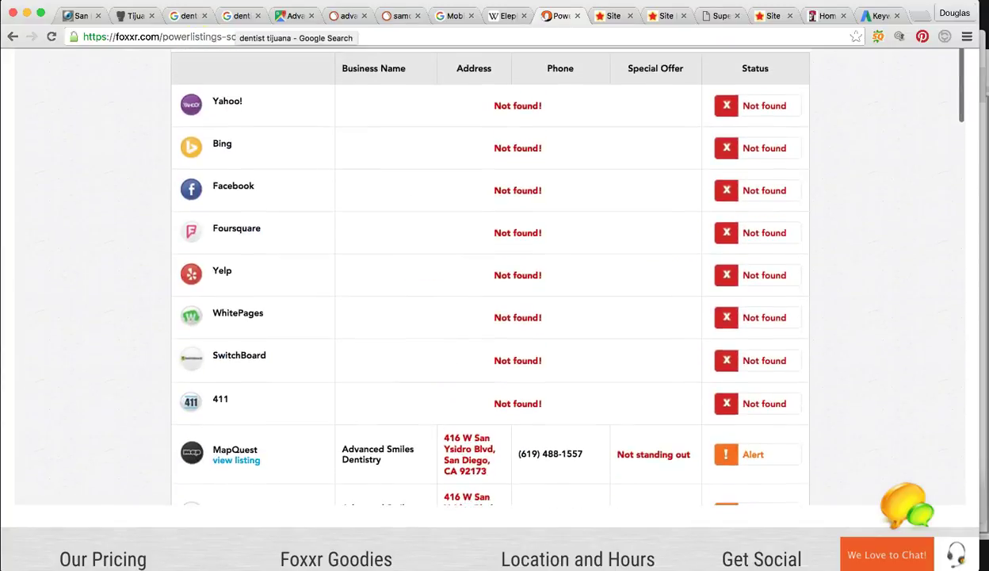
# Glance at the dentist tijuana results, then return to the PowerListings address alerts
pyautogui.click(191, 19)
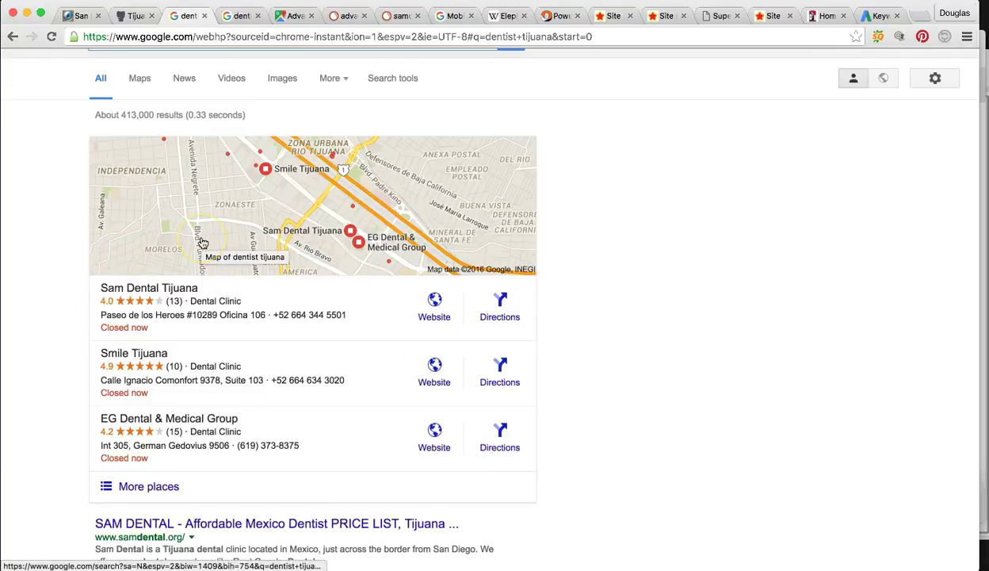
pyautogui.scroll(-1, 203, 243)
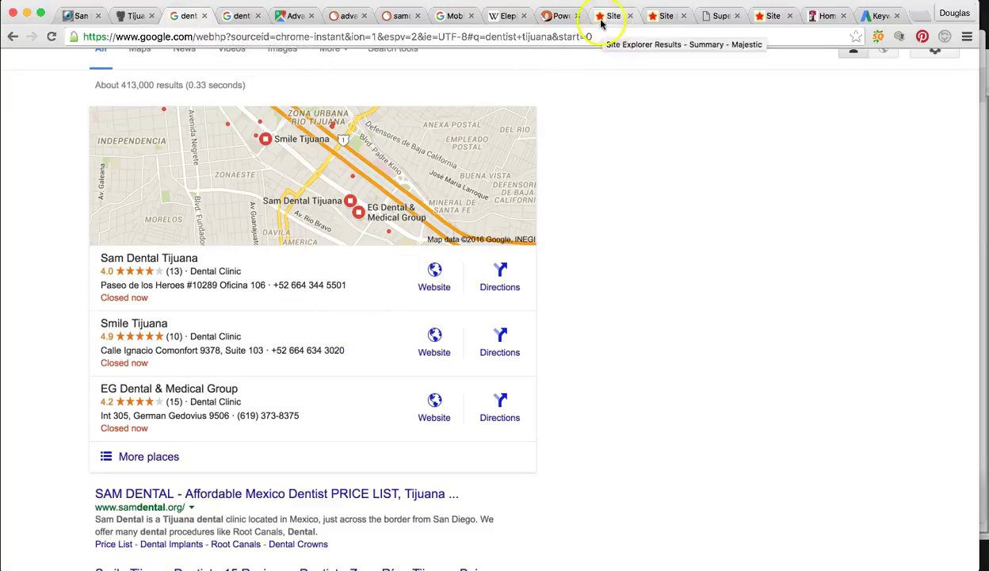
pyautogui.click(559, 16)
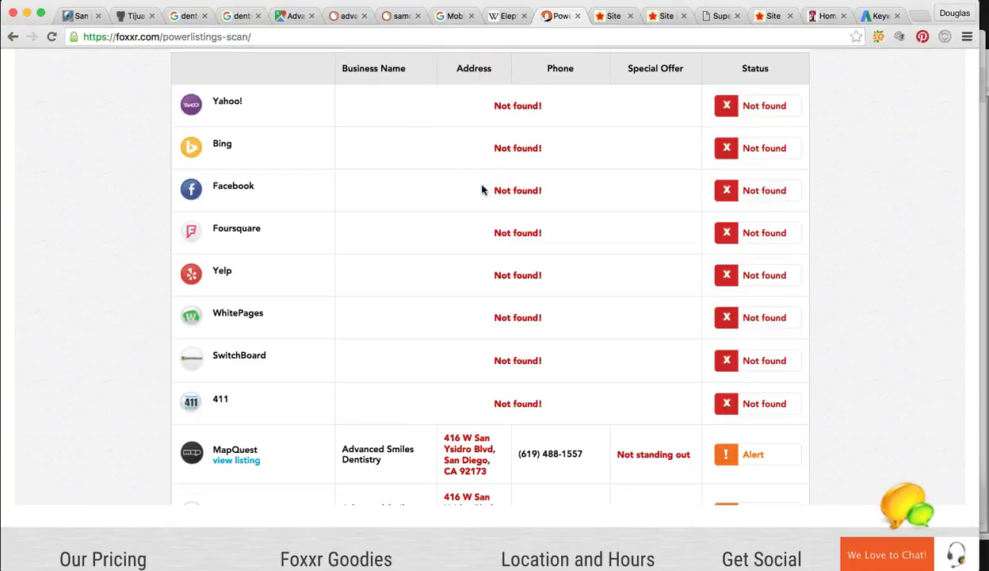
pyautogui.scroll(3, 482, 188)
pyautogui.scroll(8, 481, 188)
pyautogui.scroll(-15, 481, 189)
pyautogui.scroll(2, 482, 189)
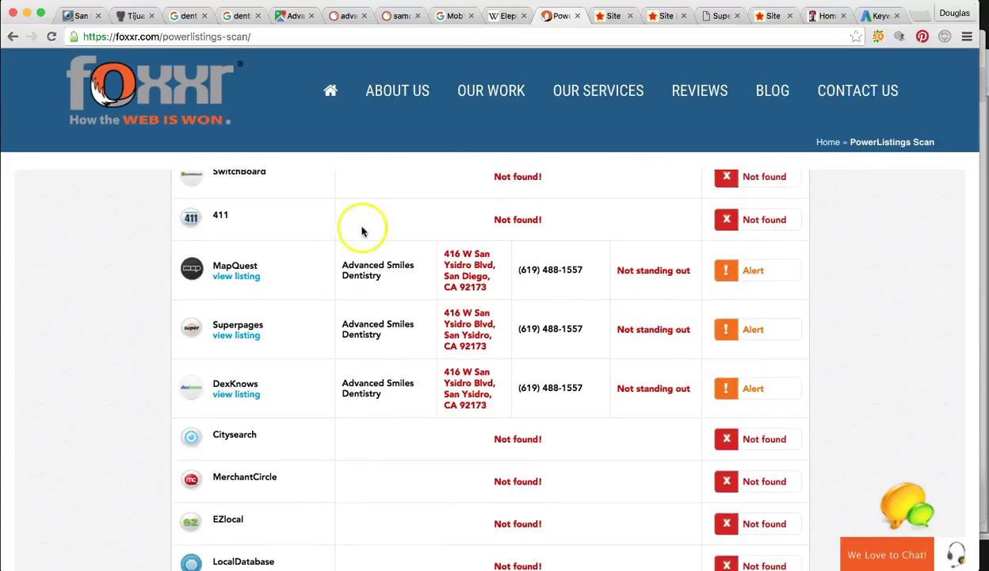
# Show the Advanced Smiles Dentistry Google Maps place card with its 4.6 rating from 11 reviews
pyautogui.click(294, 18)
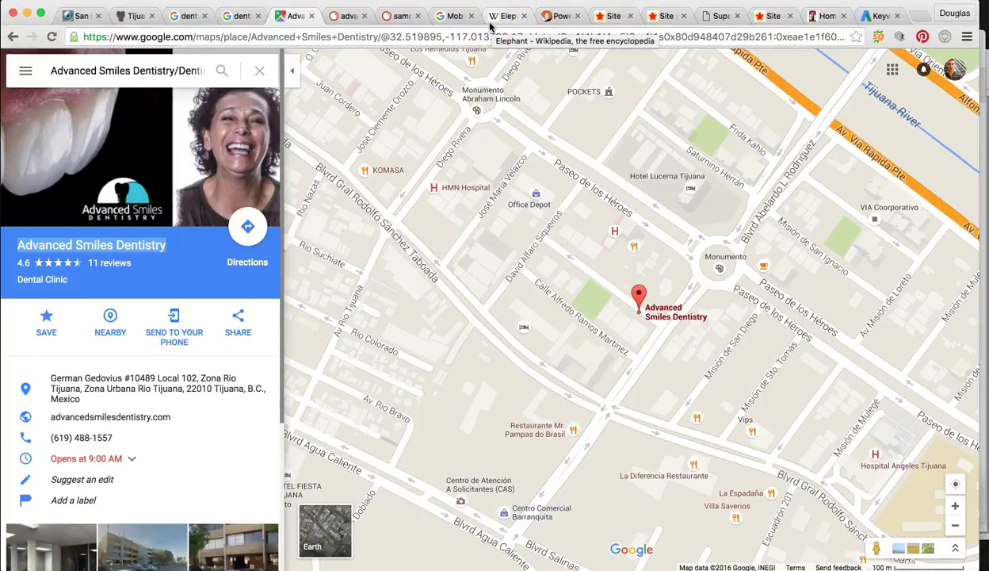
# Show Majestic's advancedsmilesdentistry.com summary: Trust Flow 7, Citation Flow 15, 2 referring domains
pyautogui.click(611, 16)
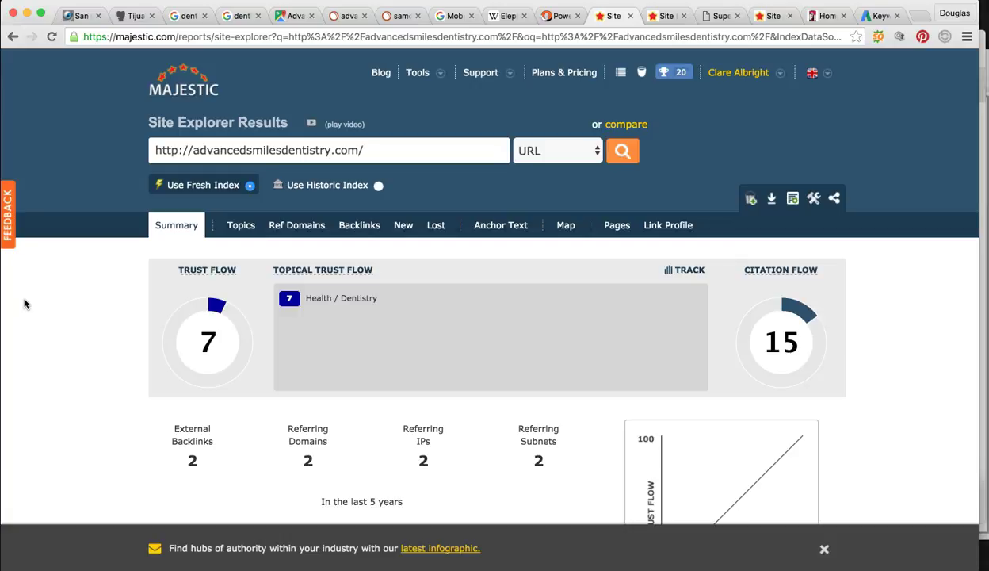
pyautogui.scroll(-1, 23, 304)
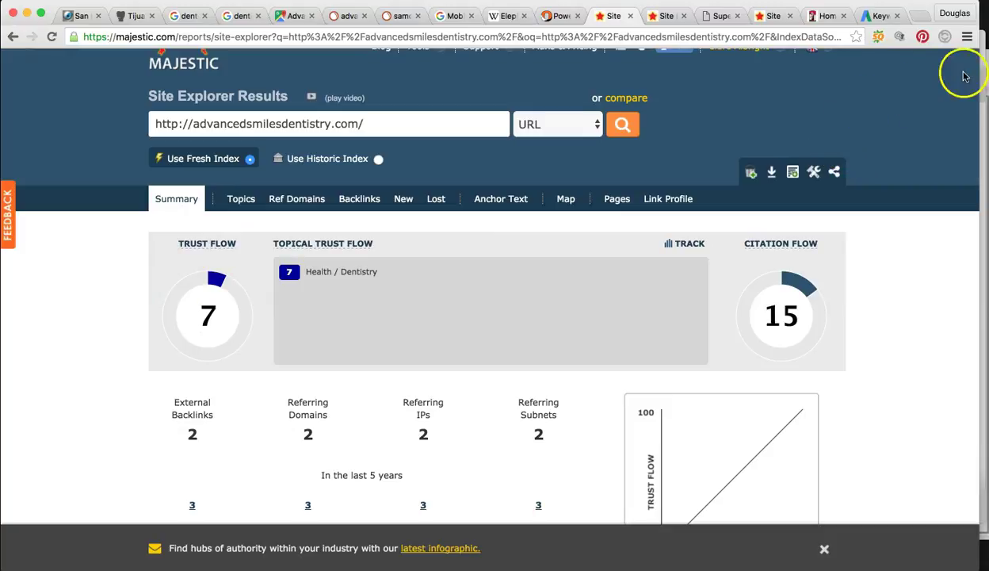
# Show the organic traffic by search position chart in Preview, then the Trust Flow link-quality meter
pyautogui.press('super+Tab')
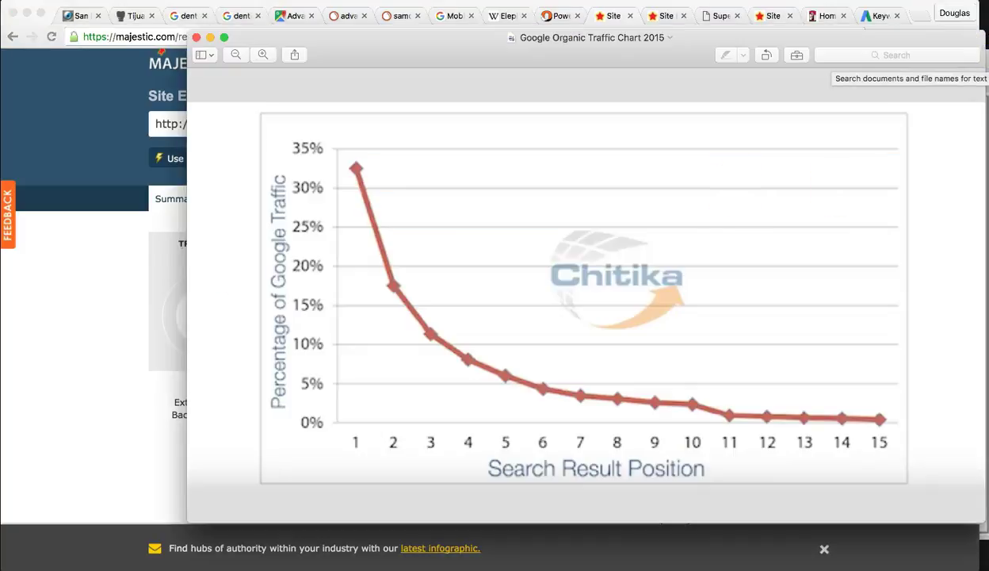
pyautogui.press('super+grave')
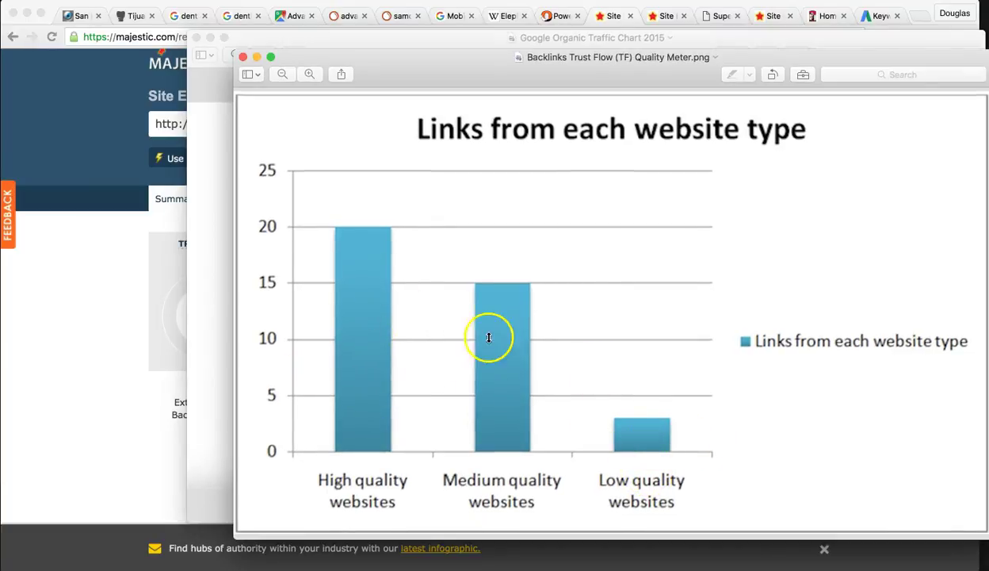
pyautogui.click(645, 377)
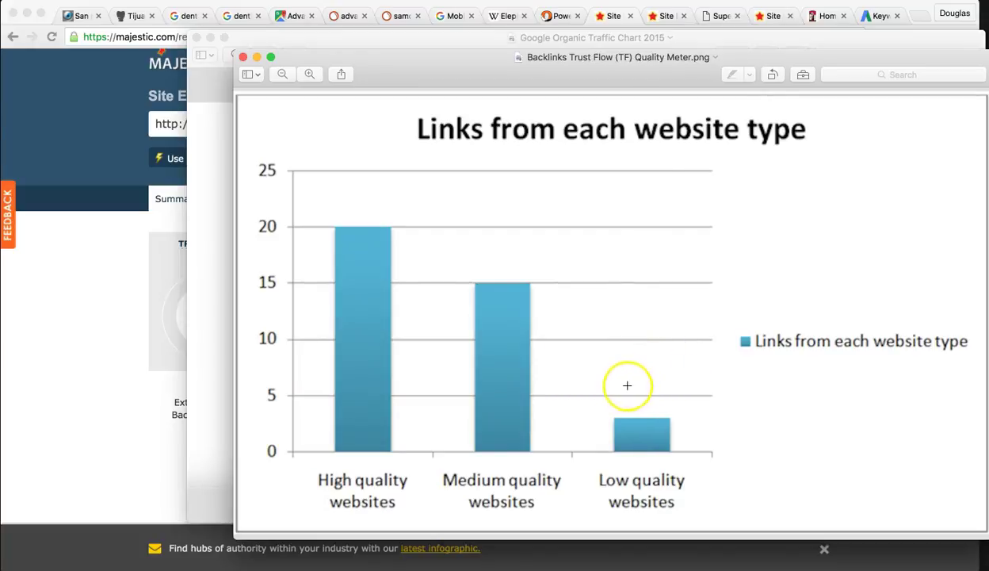
# Compare samdental.org's Majestic summary (Trust Flow 14, 839 backlinks) against the link-quality chart
pyautogui.click(664, 16)
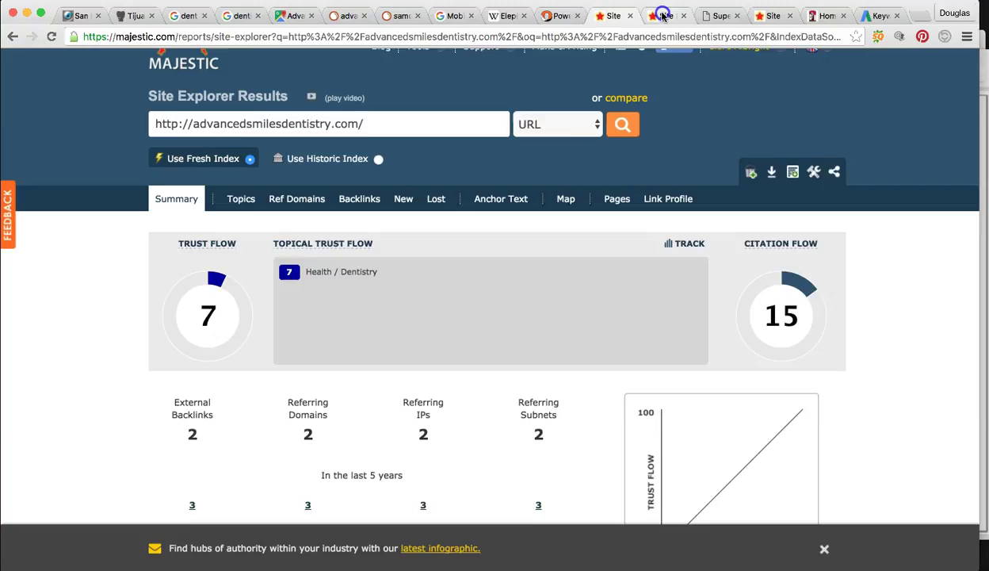
pyautogui.click(184, 16)
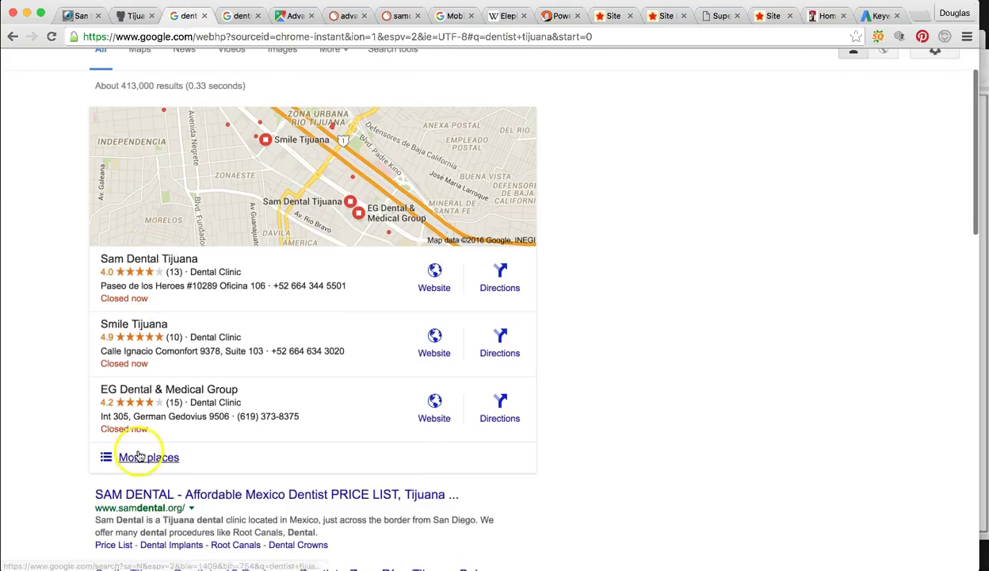
pyautogui.scroll(-3, 135, 448)
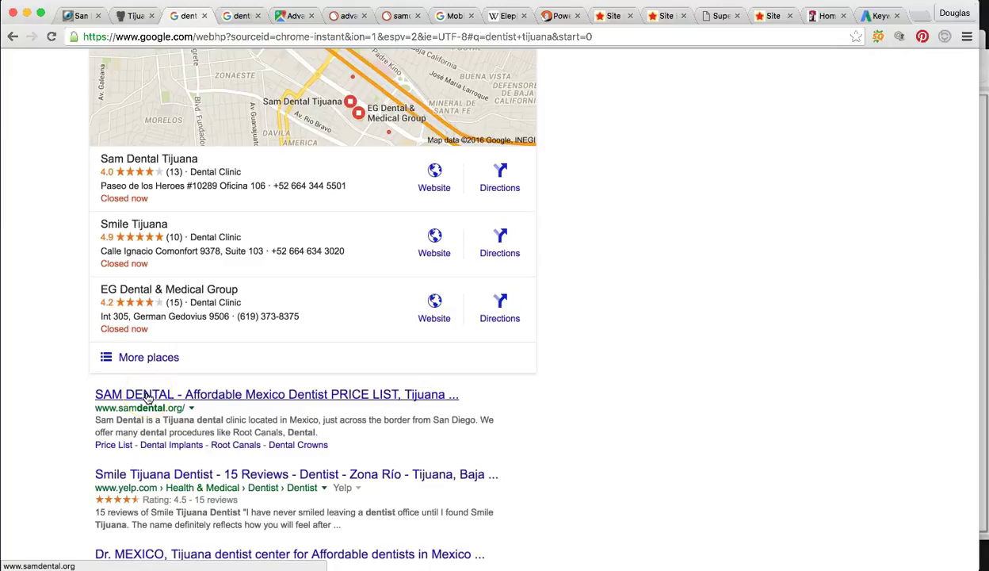
pyautogui.moveTo(121, 383); pyautogui.dragTo(86, 380)
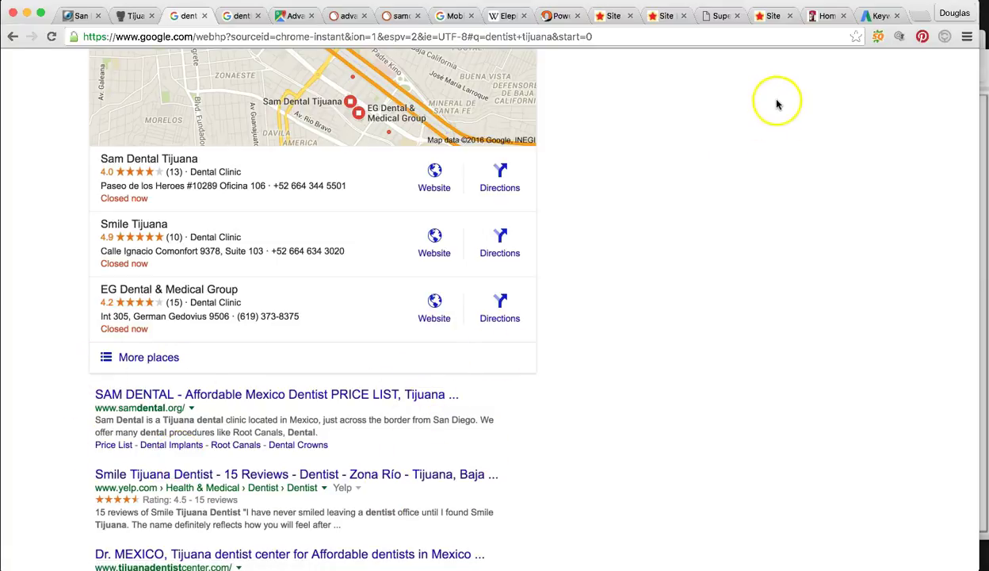
pyautogui.click(765, 16)
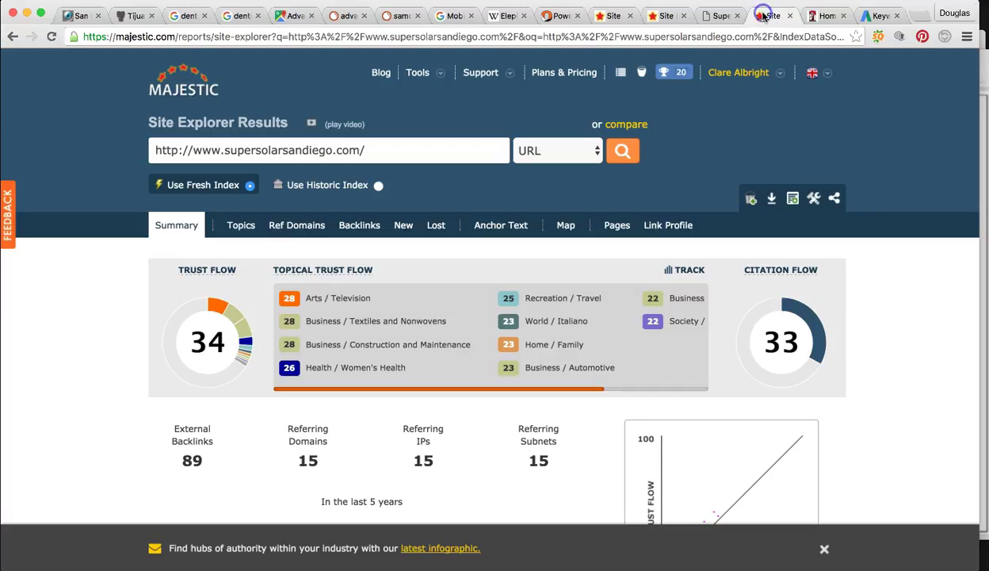
pyautogui.click(660, 17)
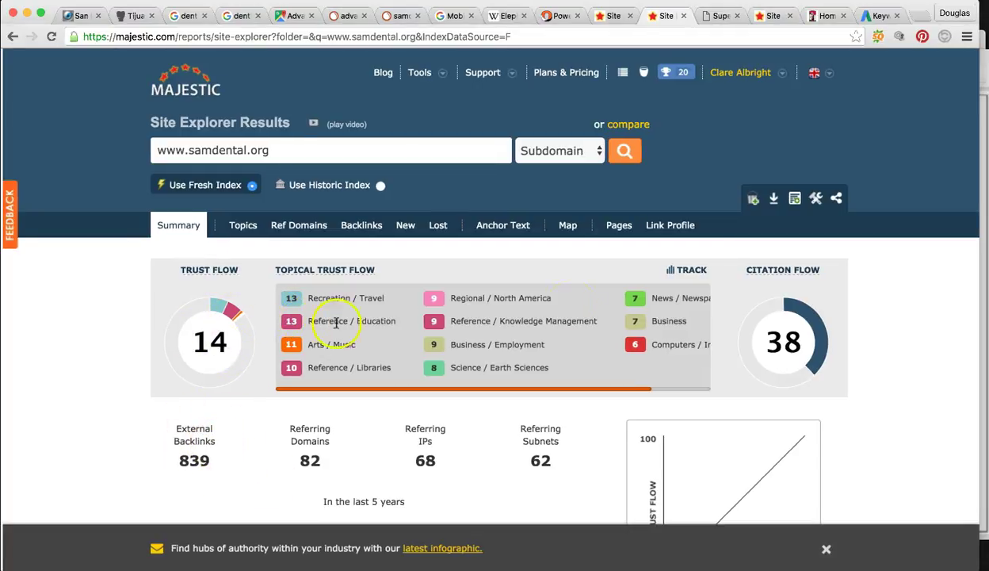
pyautogui.click(982, 48)
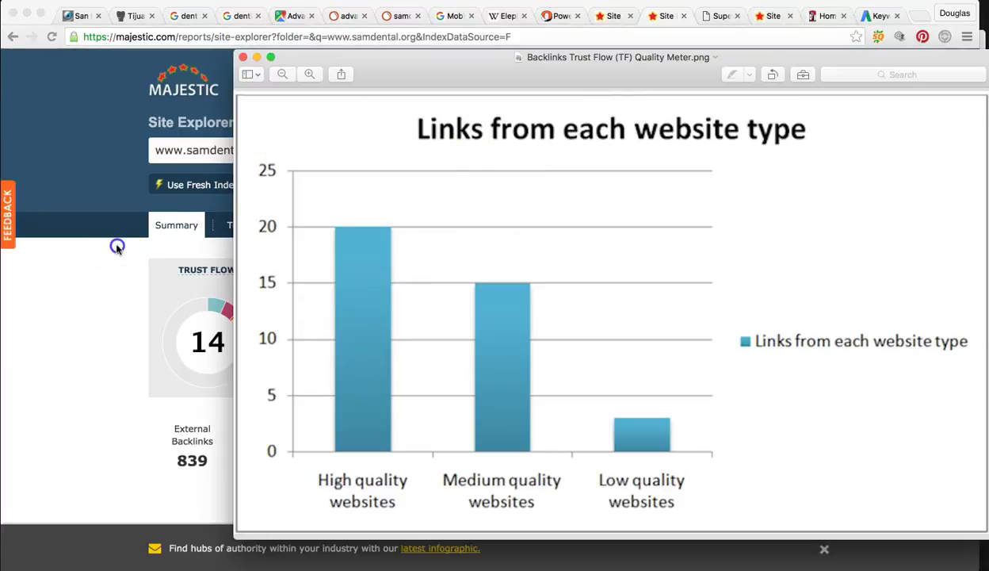
# Put the chart away and browse the Super Solar San Diego homepage, then return to its top
pyautogui.click(115, 240)
pyautogui.click(719, 16)
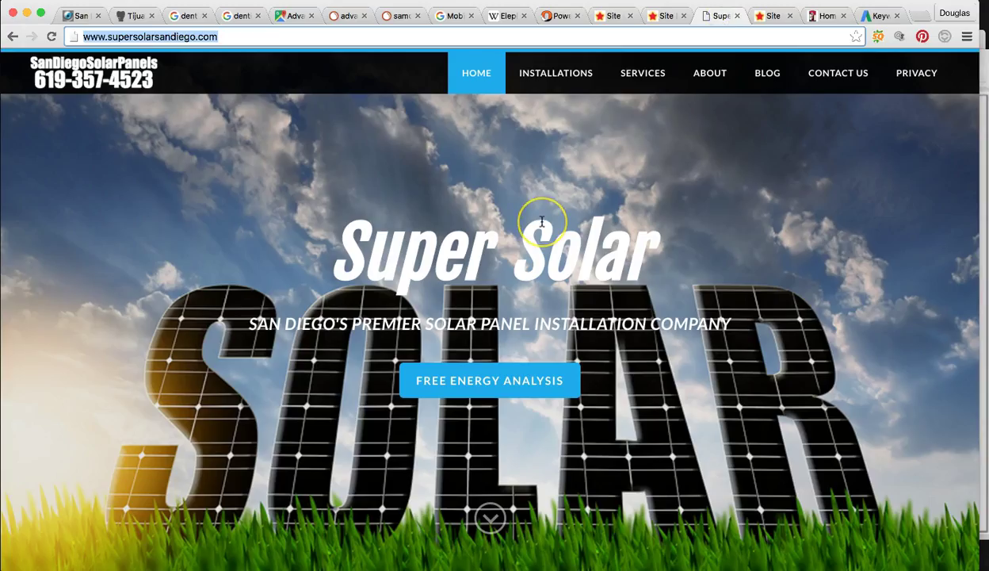
pyautogui.scroll(-1, 542, 221)
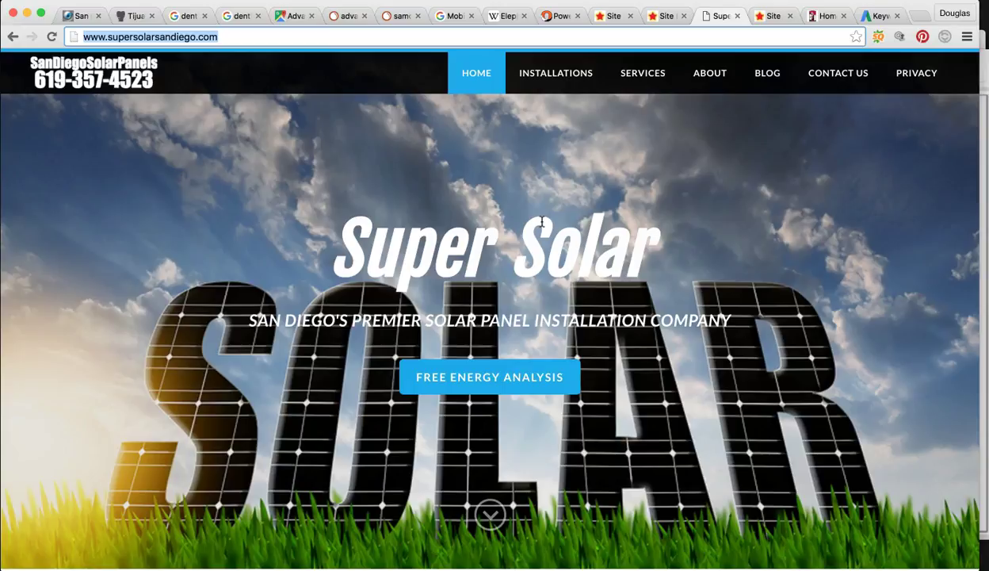
pyautogui.scroll(-3, 650, 256)
pyautogui.scroll(-1, 651, 256)
pyautogui.scroll(-3, 650, 256)
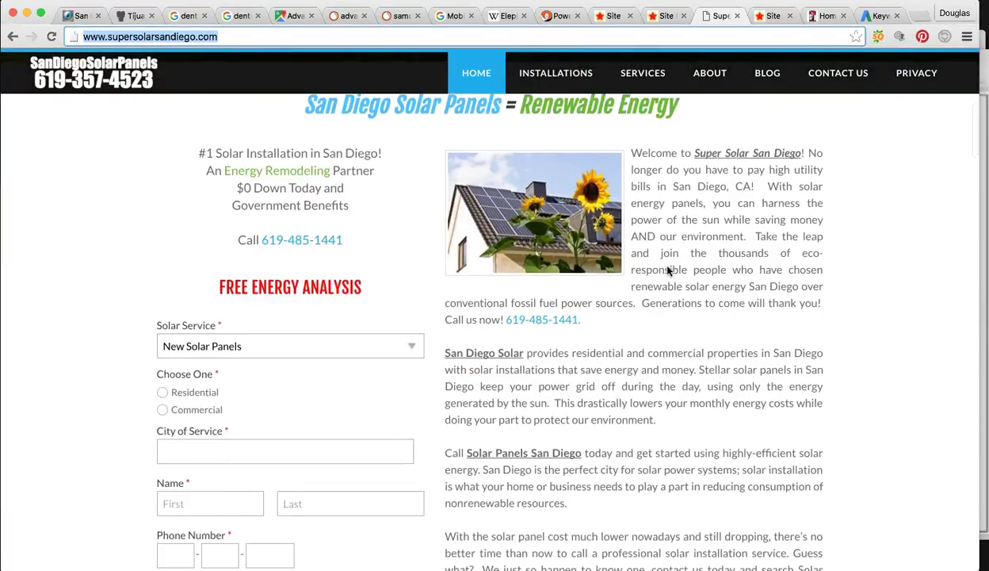
pyautogui.scroll(3, 669, 270)
pyautogui.scroll(3, 668, 271)
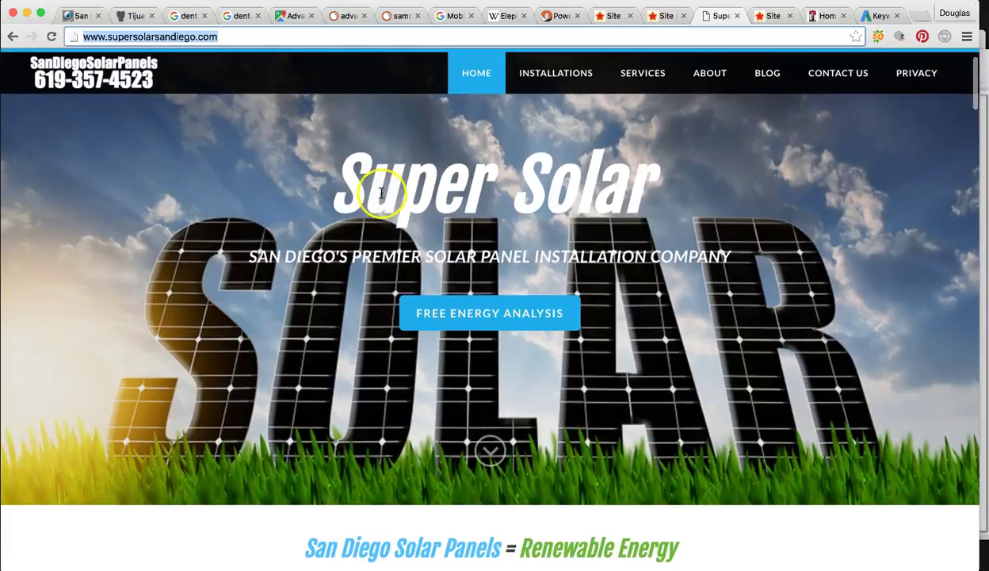
pyautogui.scroll(2, 650, 233)
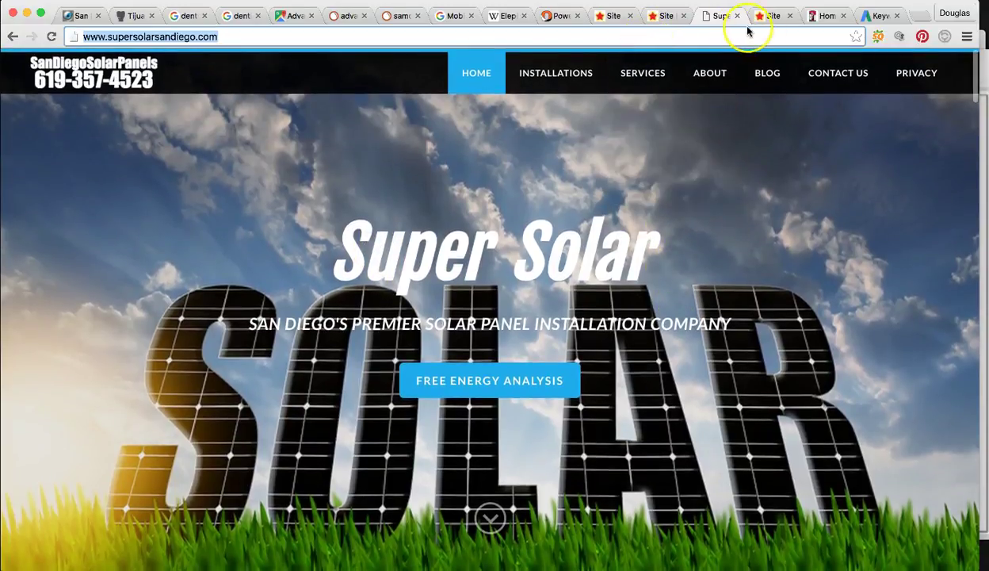
# Check supersolarsandiego.com's Trust Flow 34, 89-backlink summary, then return to advancedsmilesdentistry.com's report
pyautogui.click(762, 16)
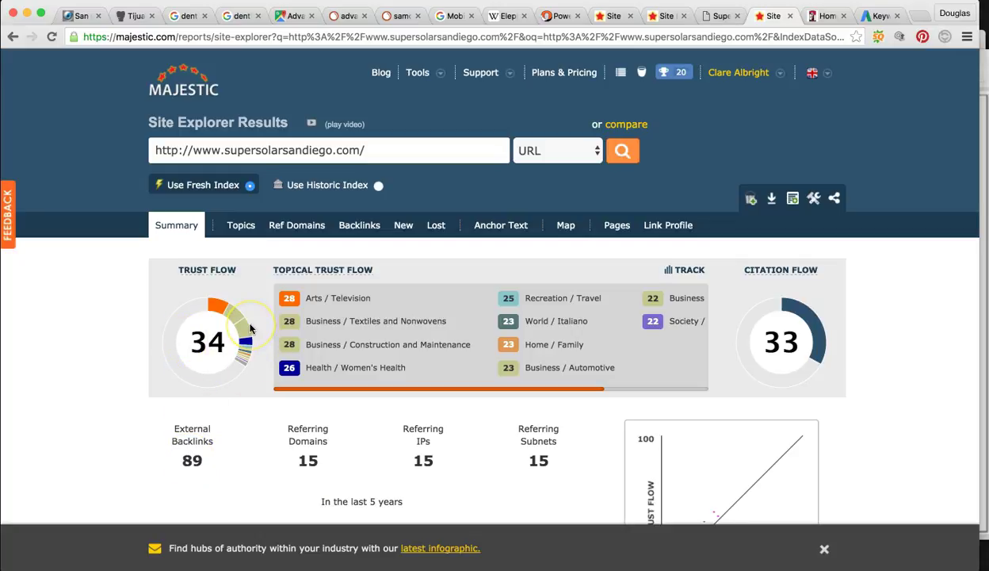
pyautogui.scroll(-1, 250, 328)
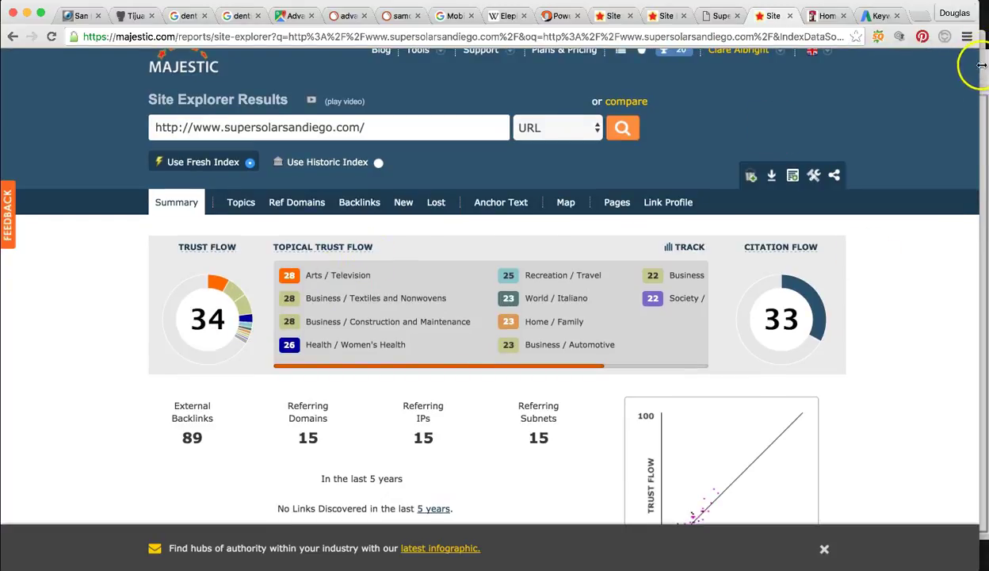
pyautogui.press('super+Tab')
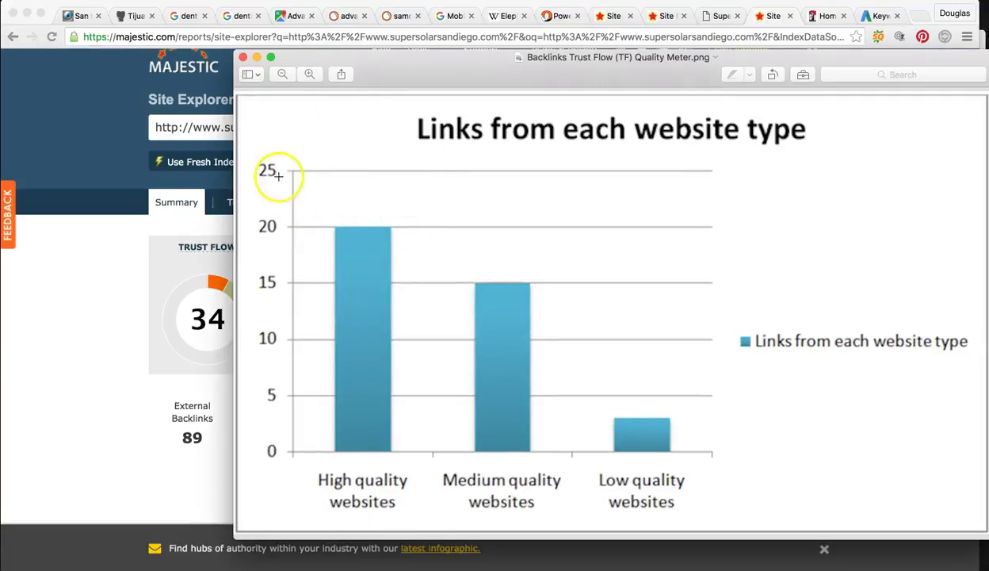
pyautogui.click(67, 341)
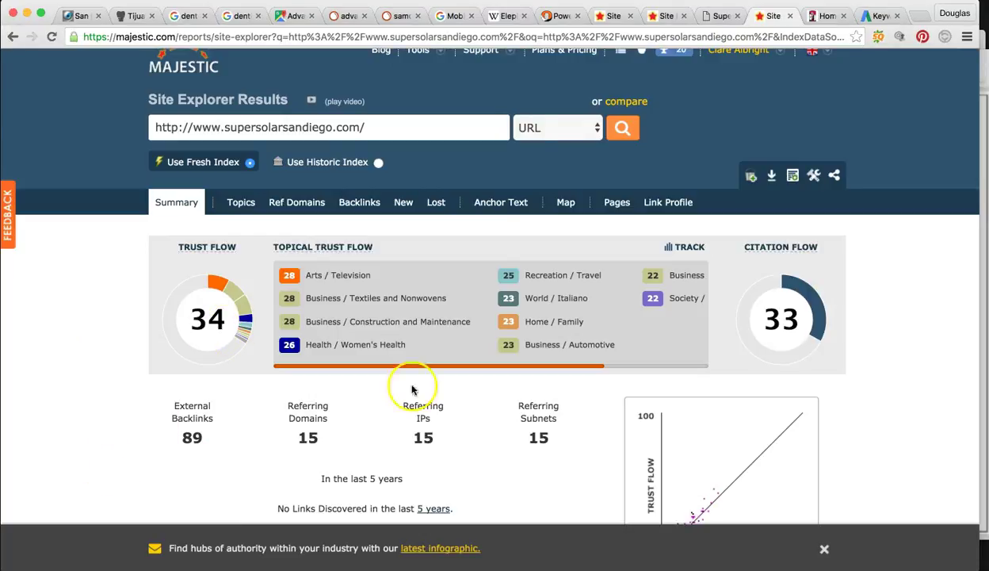
pyautogui.click(615, 15)
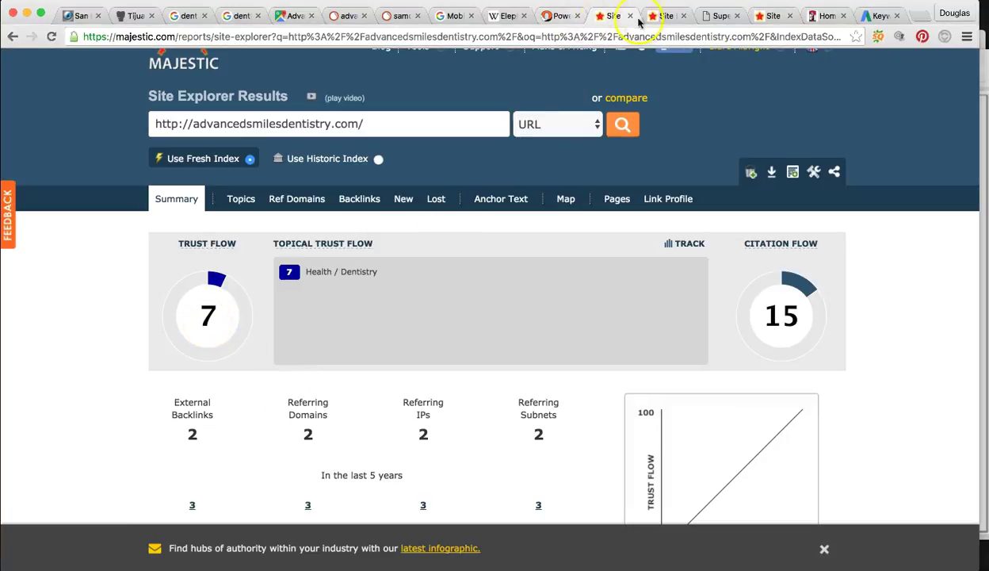
# Revisit samdental.org's backlink summary, the dentist tijuana results and samdental.org's organic positions
pyautogui.click(663, 16)
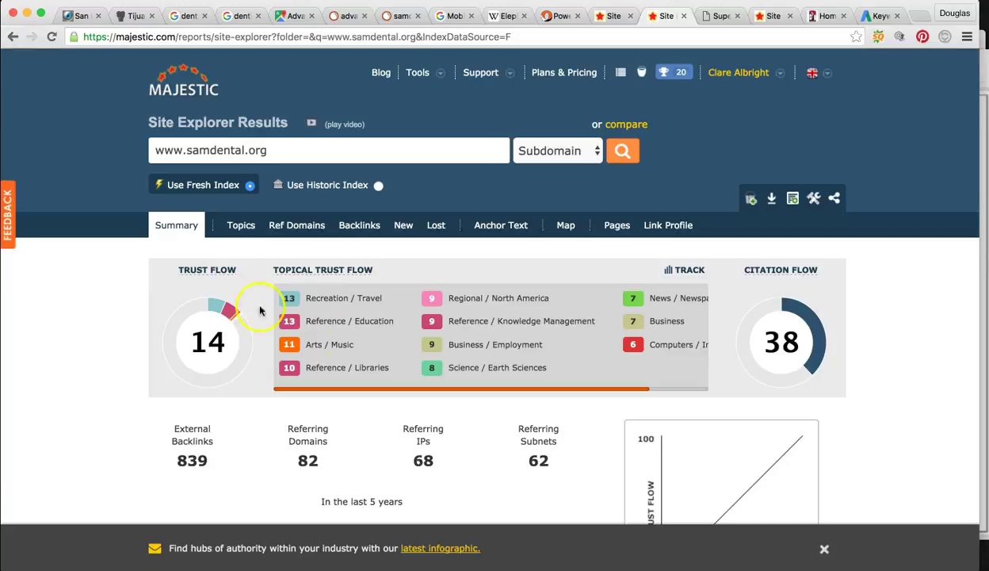
pyautogui.click(202, 15)
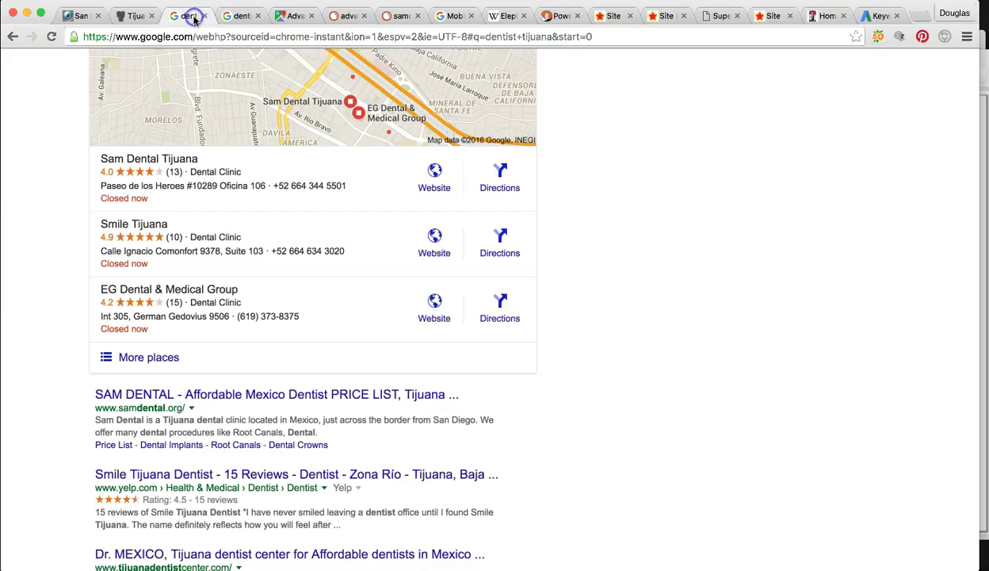
pyautogui.scroll(-1, 199, 342)
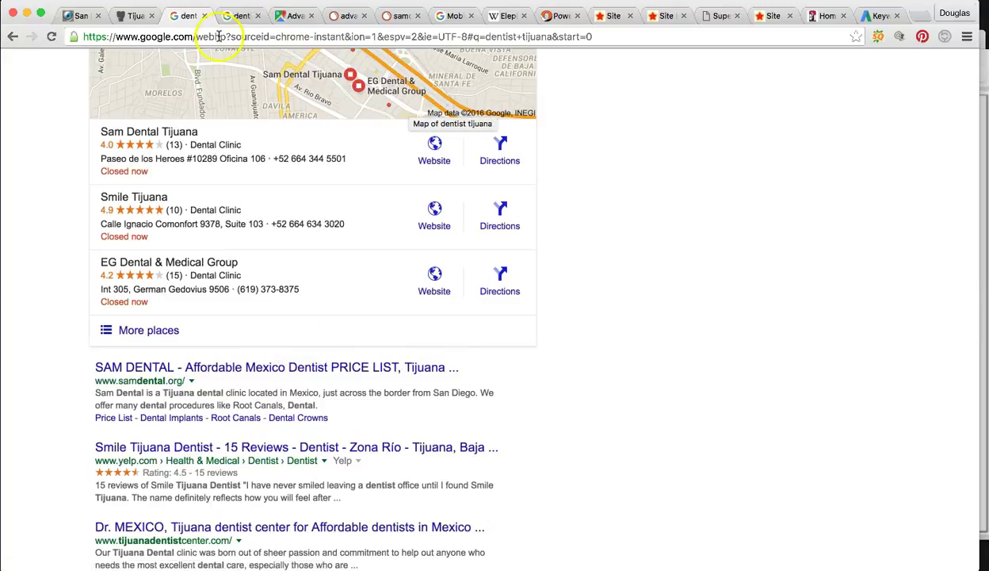
pyautogui.click(399, 16)
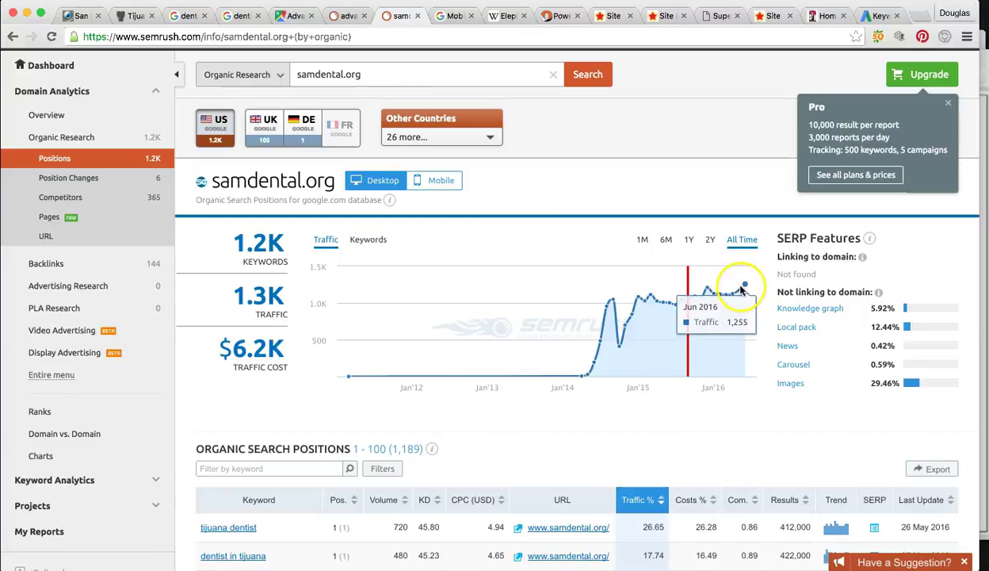
# Bring up Keyword Planner's 12-month average monthly searches chart for 'dentist' in San Diego County
pyautogui.click(880, 16)
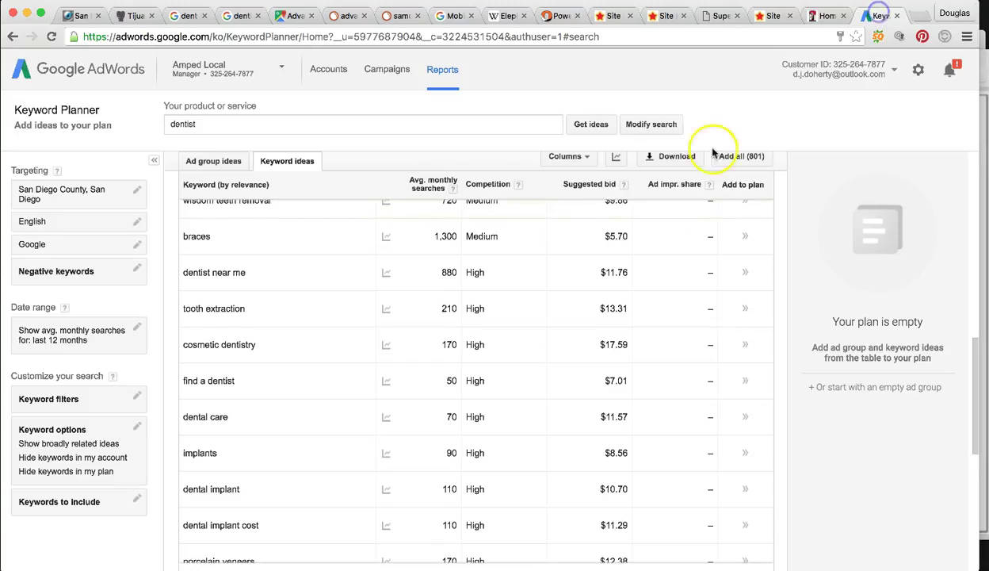
pyautogui.scroll(5, 570, 310)
pyautogui.scroll(10, 568, 310)
pyautogui.scroll(1, 567, 309)
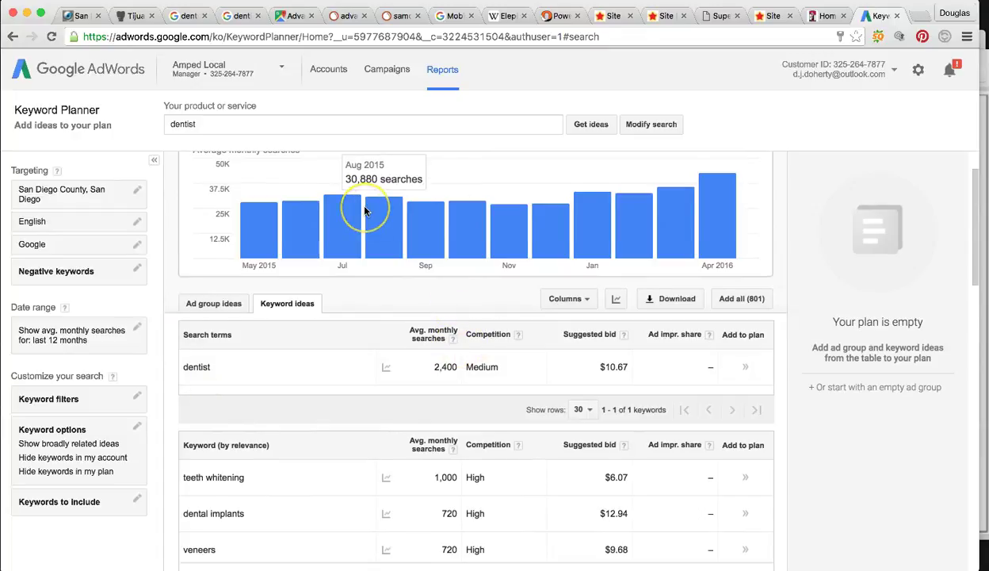
pyautogui.scroll(2, 364, 211)
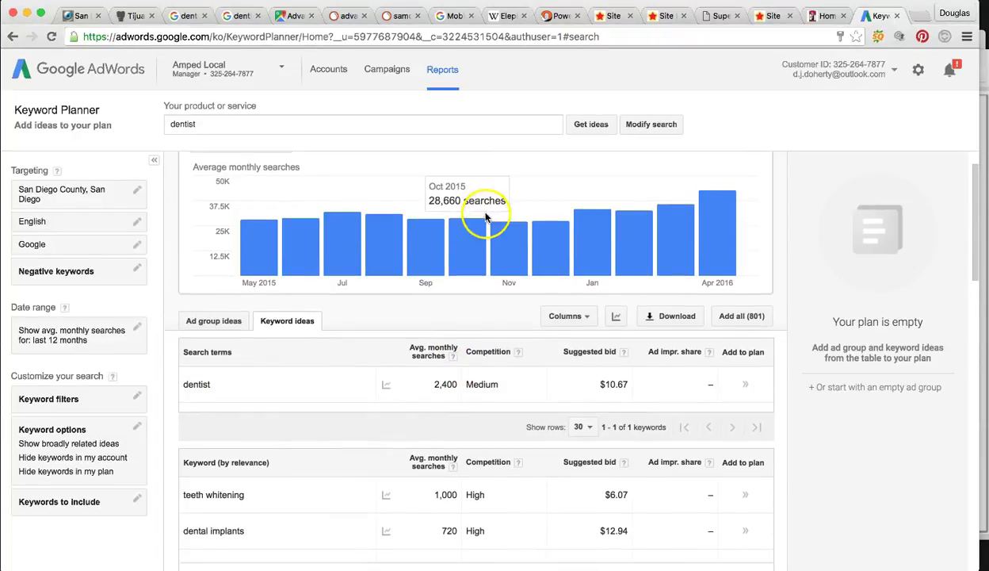
pyautogui.scroll(-1, 745, 203)
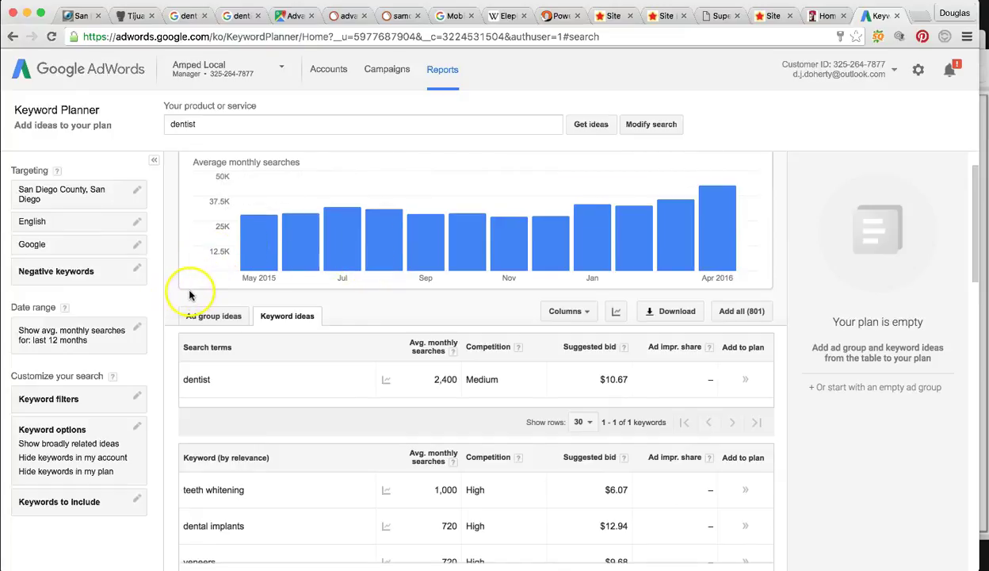
pyautogui.moveTo(259, 247)
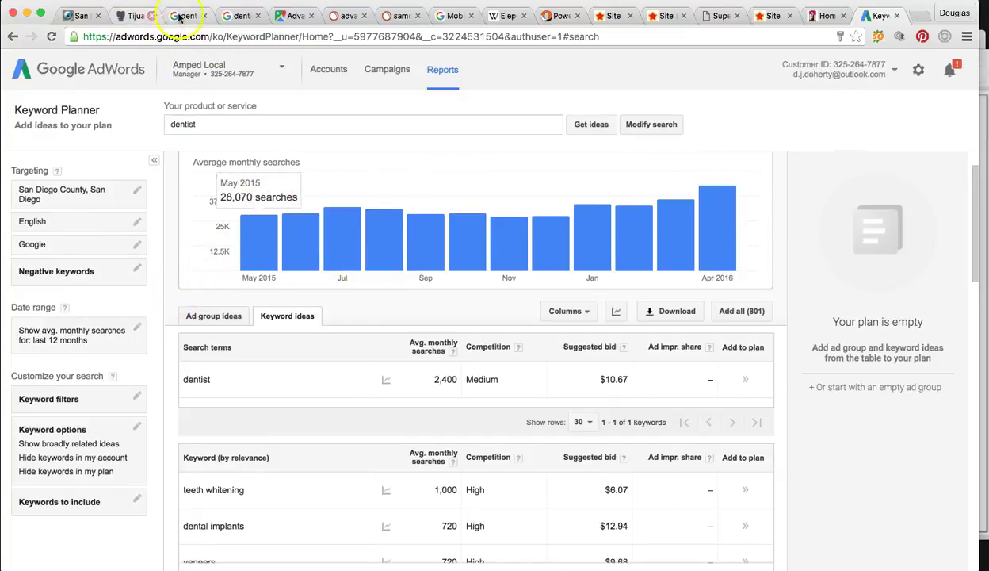
# Return to the dentist tijuana results and inspect the map pack led by Sam Dental
pyautogui.click(186, 15)
pyautogui.scroll(5, 328, 207)
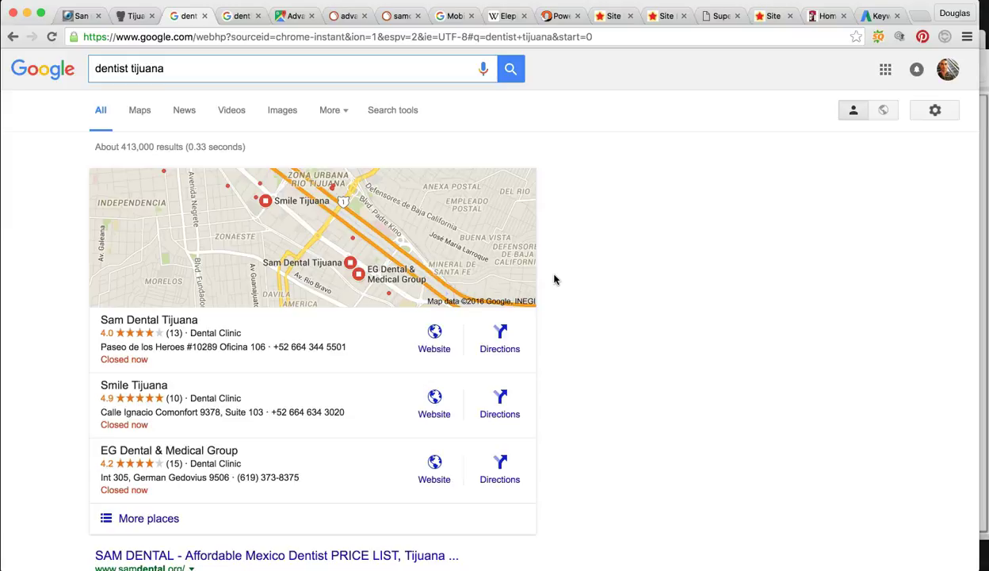
pyautogui.click(572, 268)
pyautogui.click(614, 215)
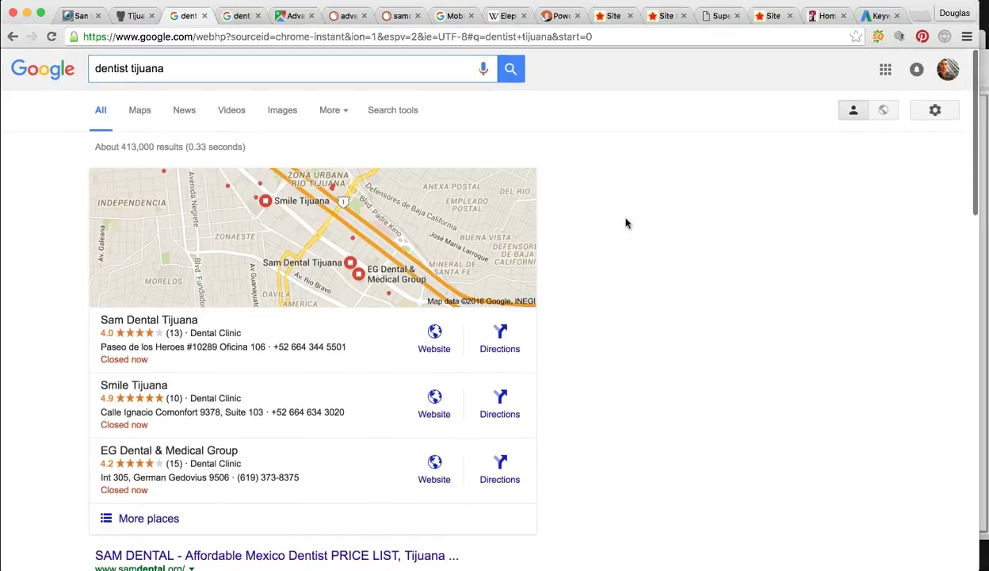
pyautogui.click(634, 186)
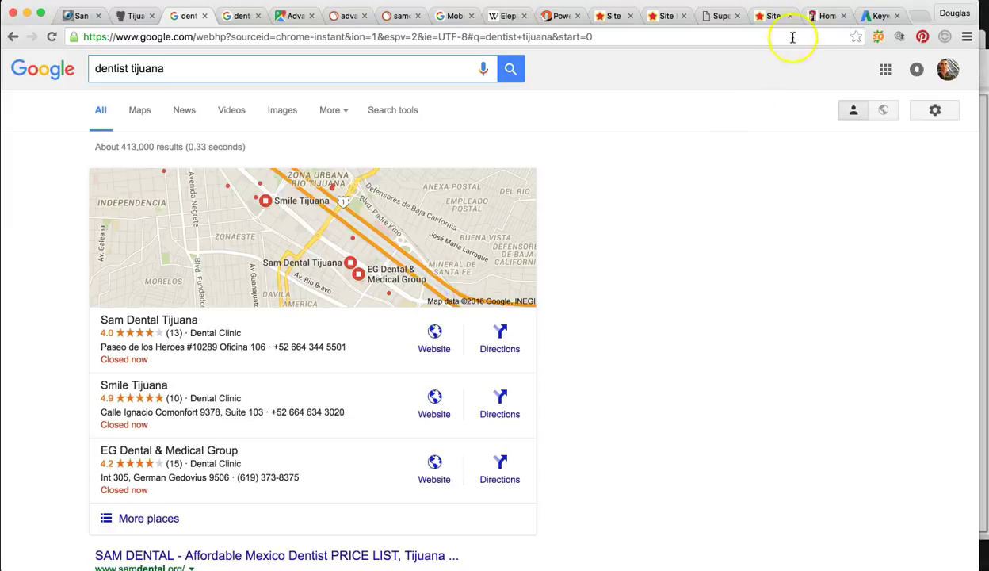
# Switch to the SDSU homepage and copy its web address from the address bar
pyautogui.click(824, 16)
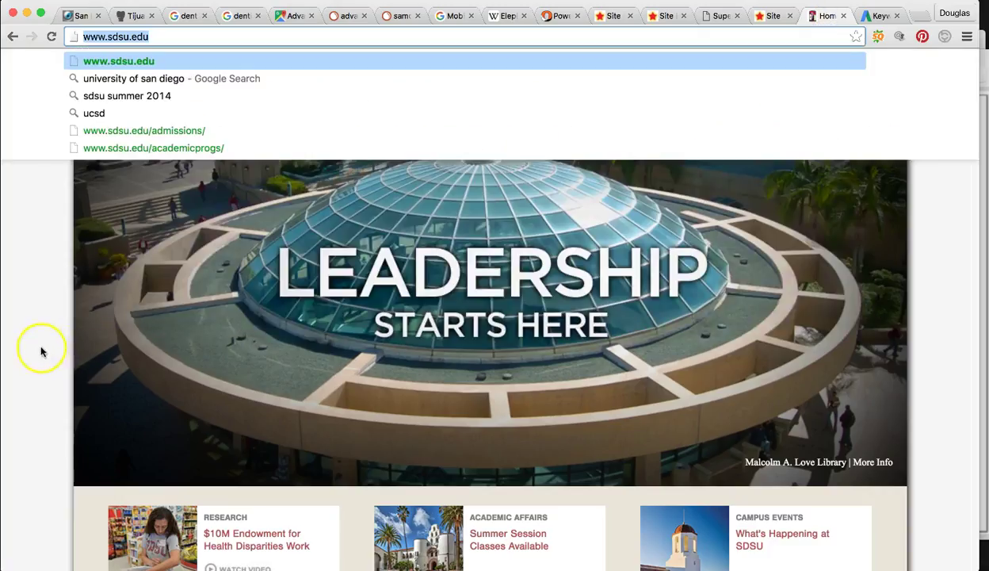
pyautogui.click(40, 344)
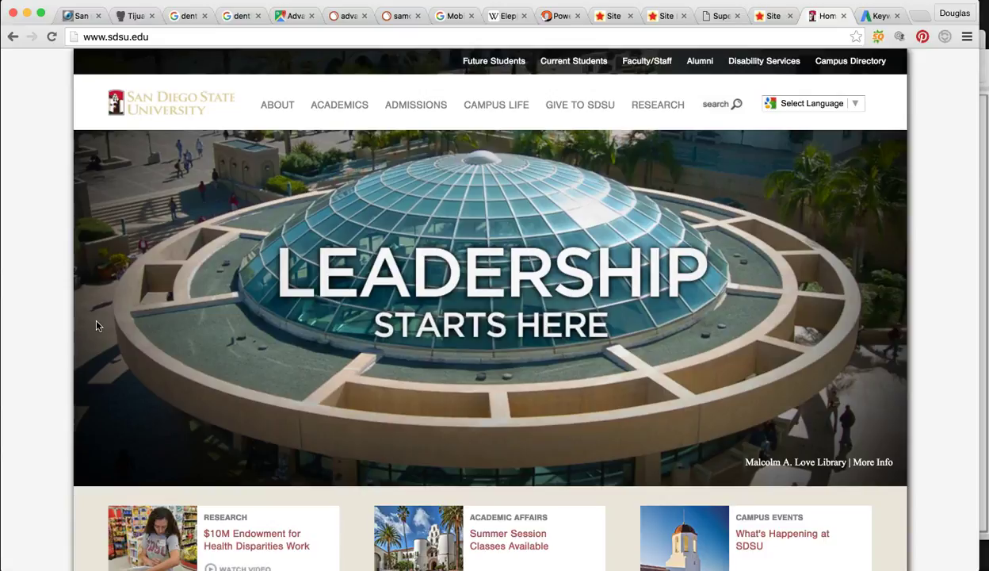
pyautogui.click(131, 38)
pyautogui.rightClick(131, 38)
pyautogui.click(158, 59)
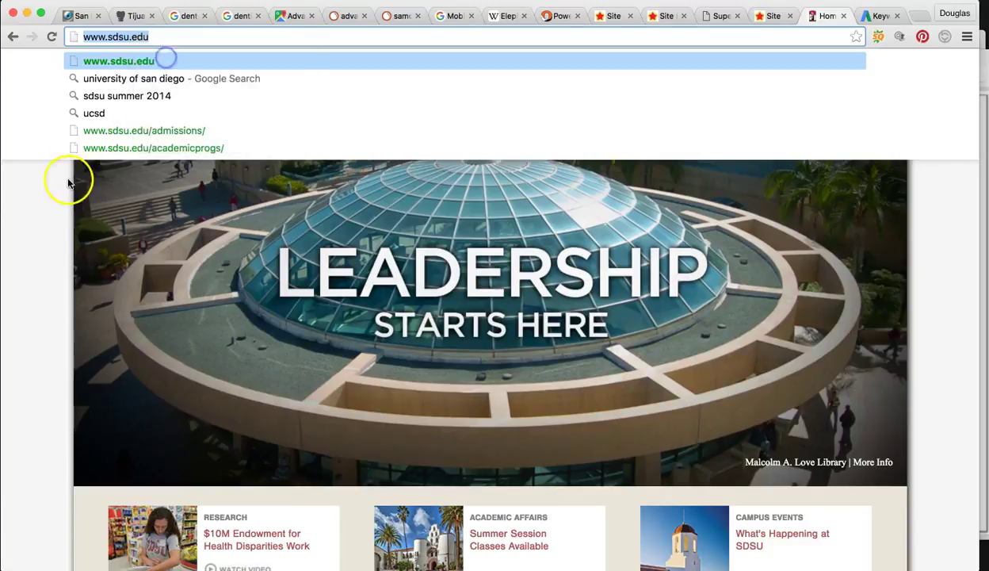
pyautogui.click(53, 183)
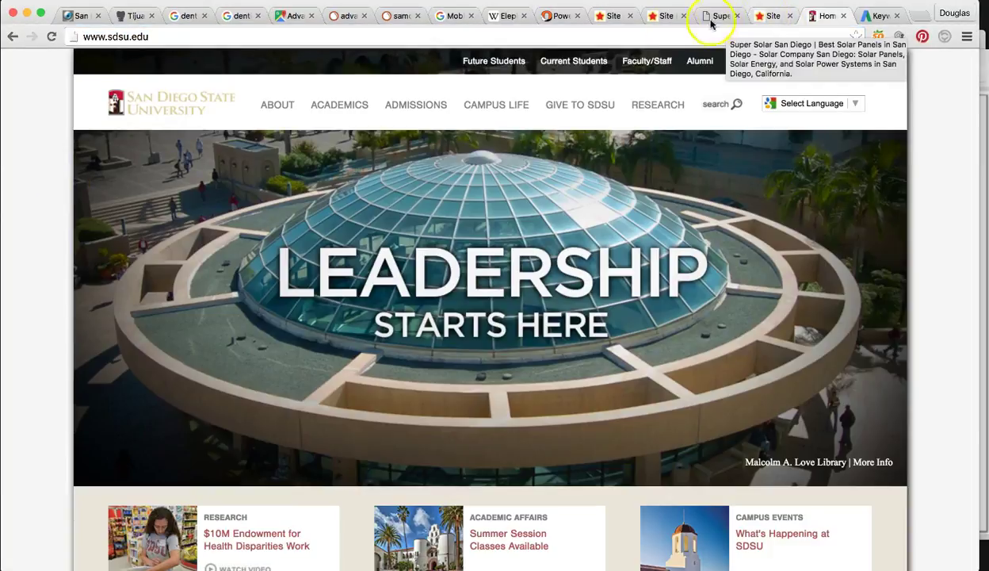
pyautogui.click(765, 16)
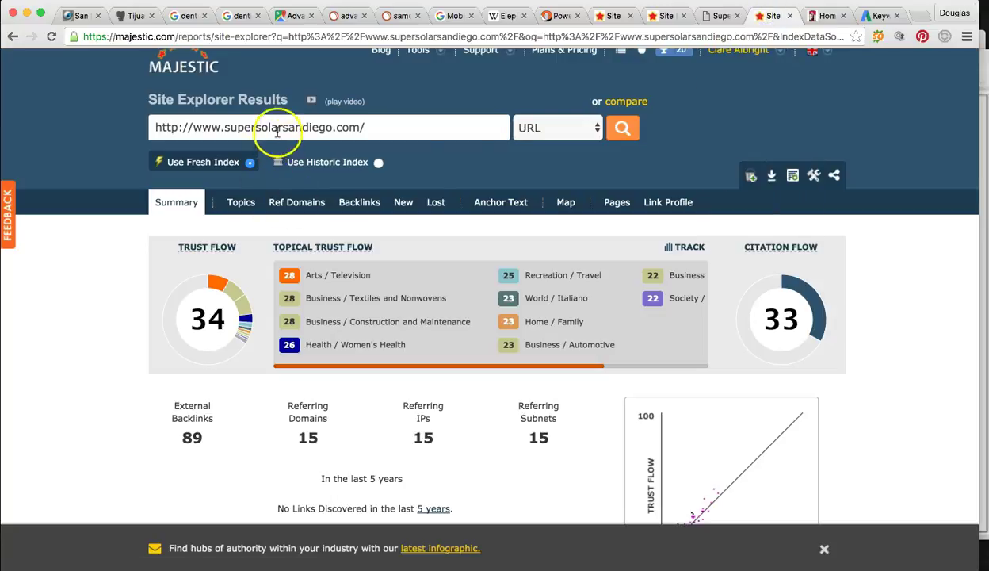
pyautogui.click(385, 128)
pyautogui.moveTo(363, 129); pyautogui.dragTo(137, 127)
pyautogui.rightClick(137, 128)
pyautogui.click(267, 217)
pyautogui.press('Return')
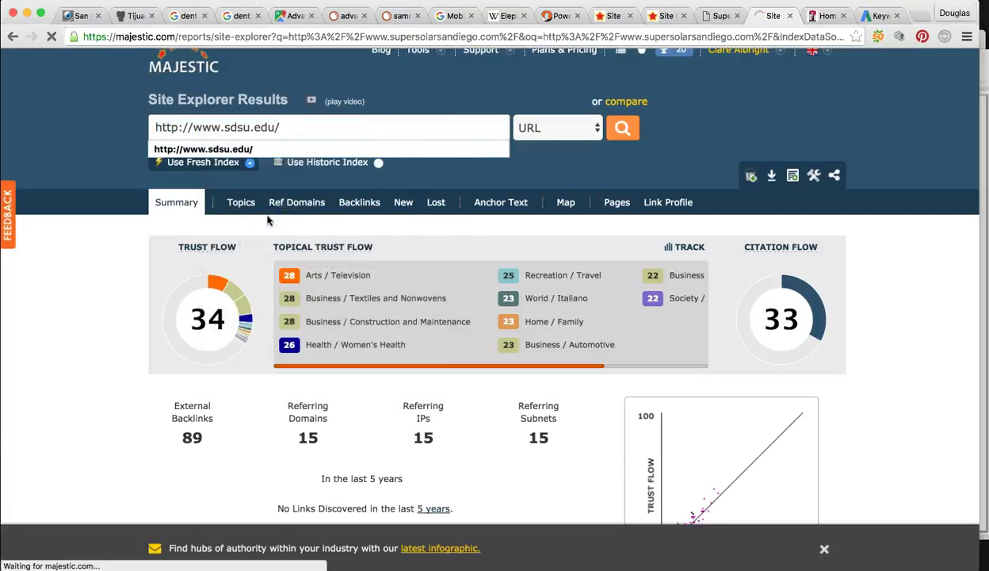
pyautogui.click(231, 195)
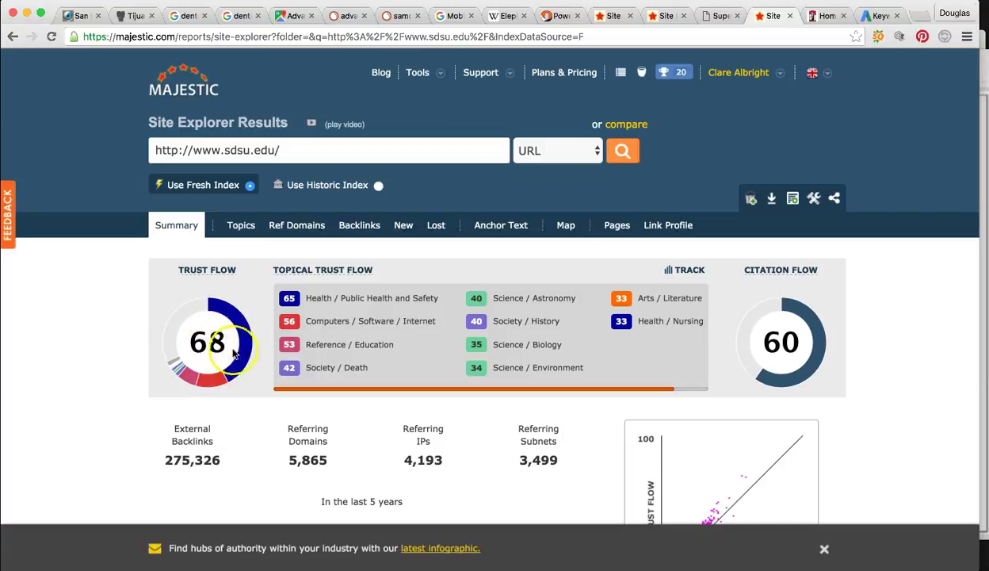
pyautogui.scroll(-2, 272, 388)
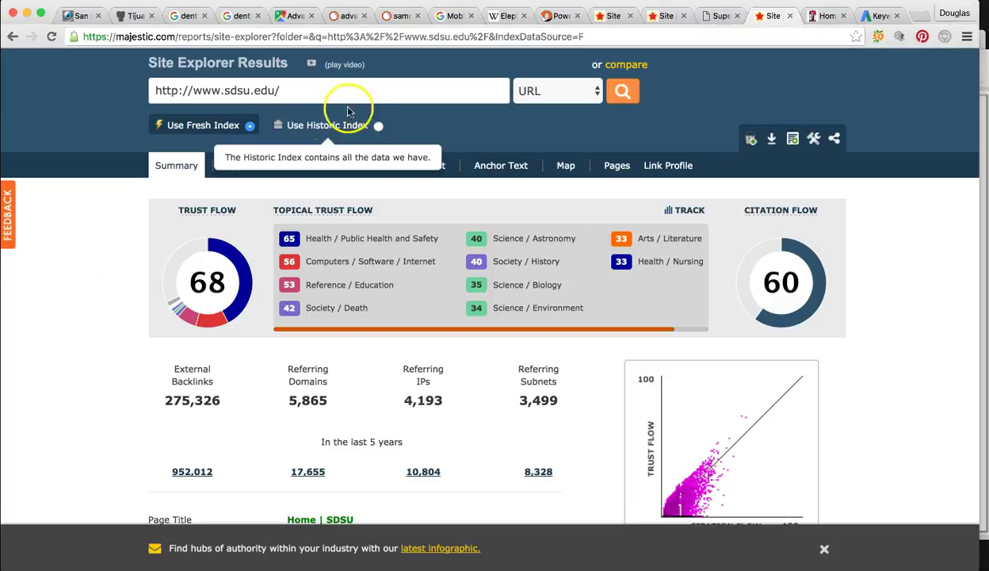
# Compare sdsu.edu's Trust Flow 68, 275,326-backlink summary with Sam Dental's results
pyautogui.click(658, 16)
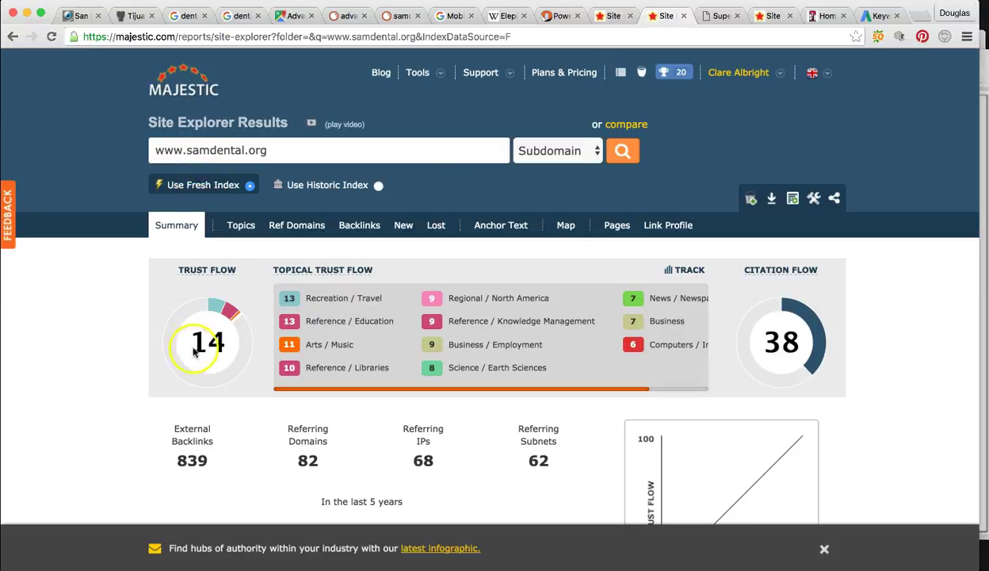
pyautogui.click(202, 224)
pyautogui.click(824, 16)
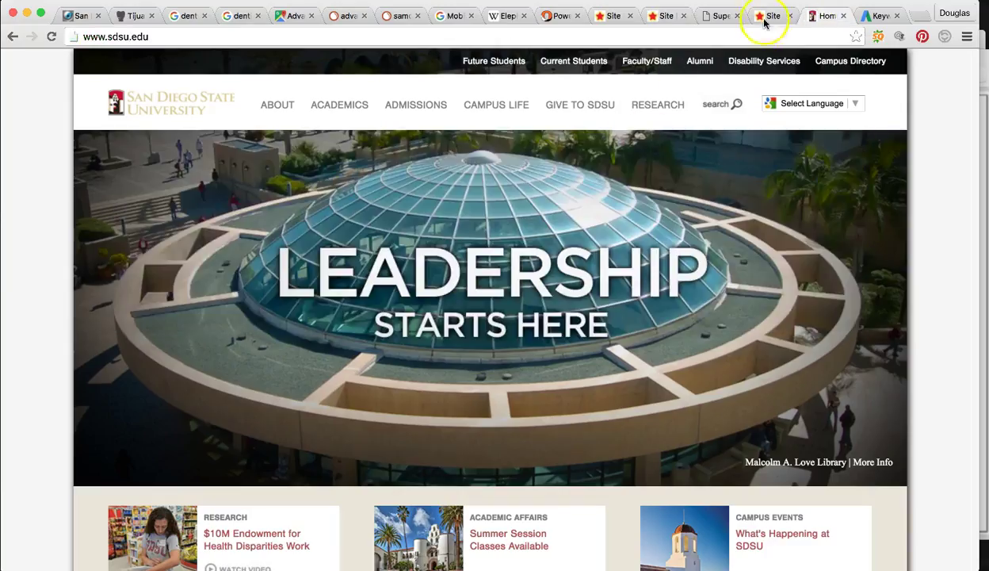
pyautogui.click(767, 16)
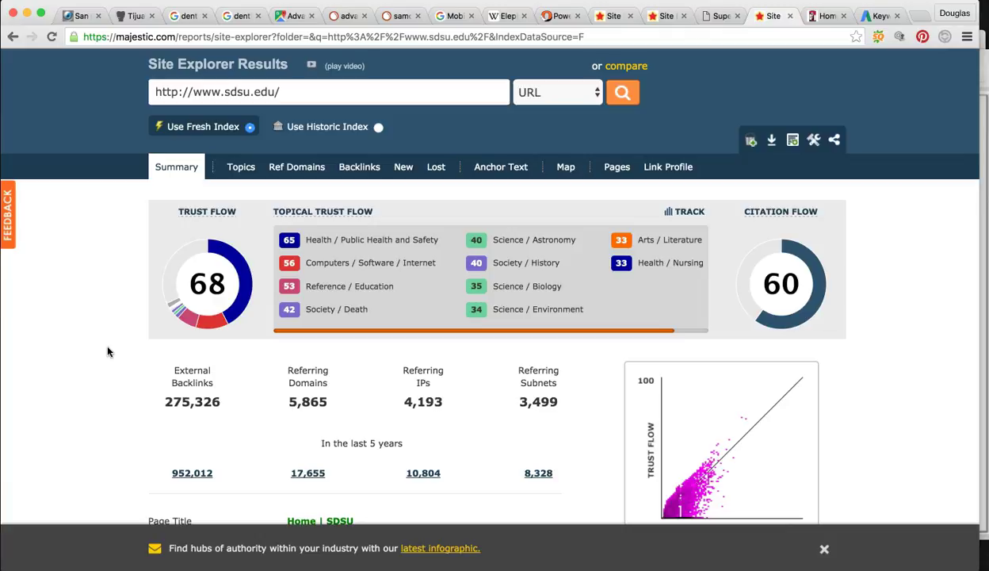
pyautogui.scroll(2, 108, 351)
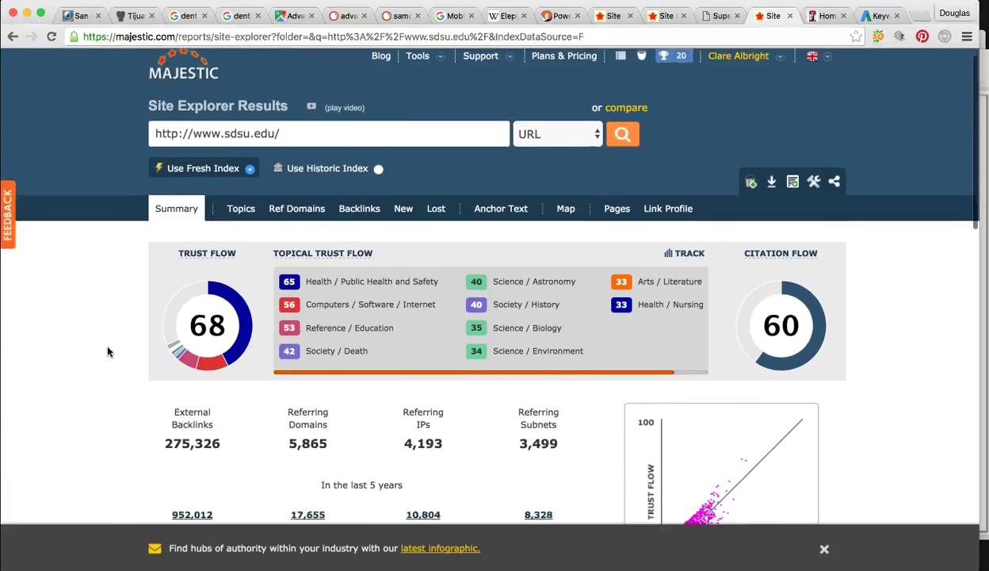
pyautogui.scroll(-1, 108, 351)
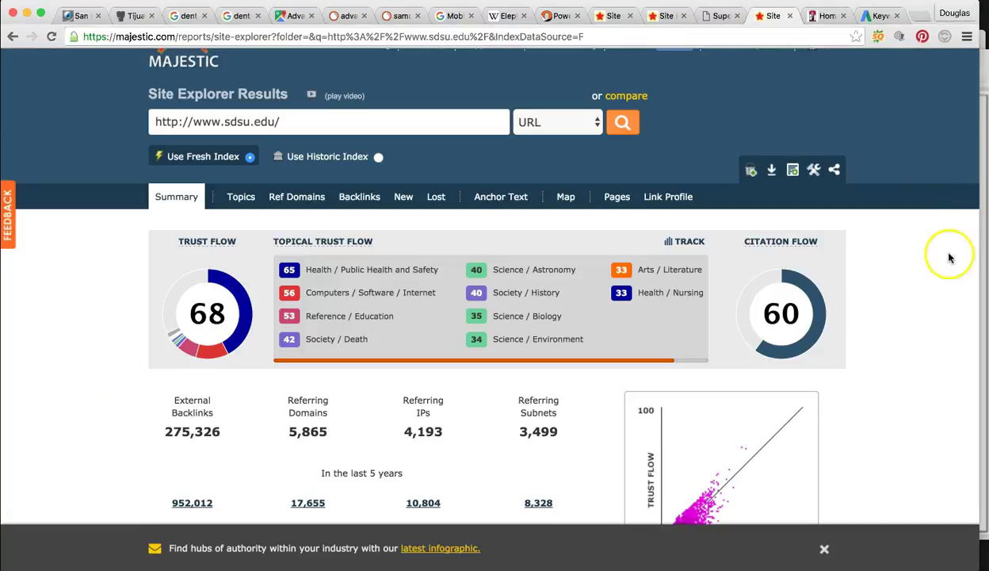
# Switch to the ampedlocal.com tab and go to its Contact Us page
pyautogui.click(77, 17)
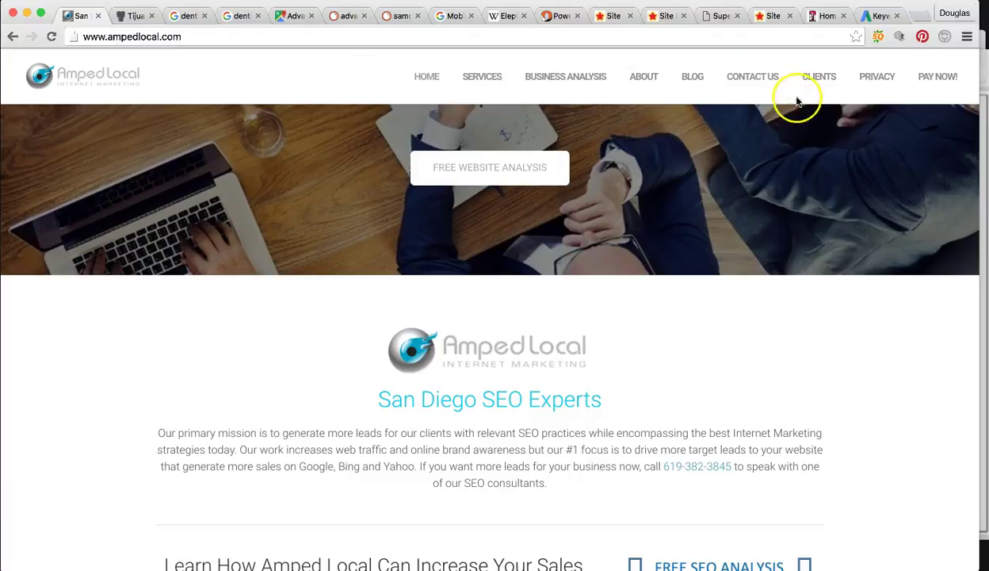
pyautogui.scroll(5, 804, 251)
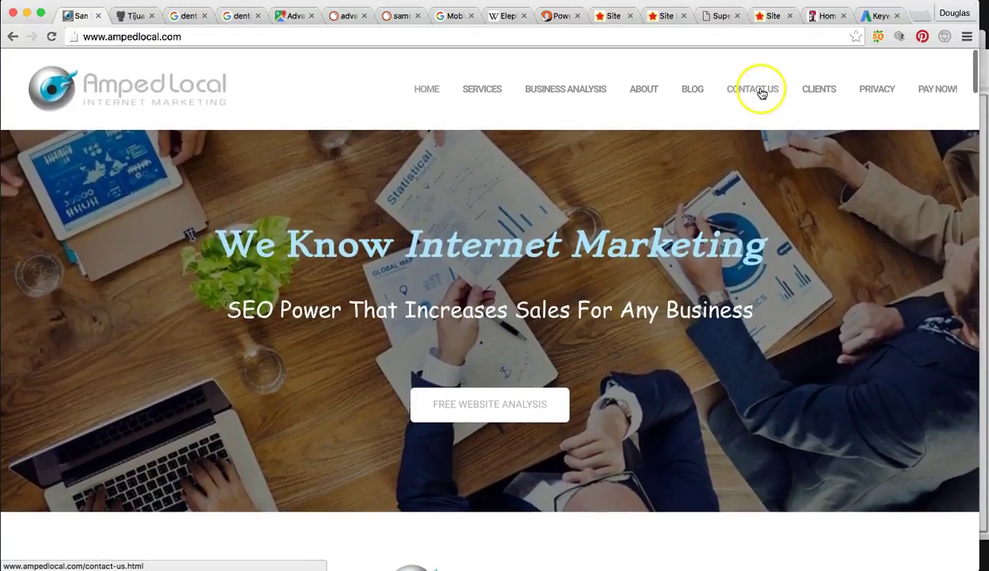
pyautogui.click(761, 91)
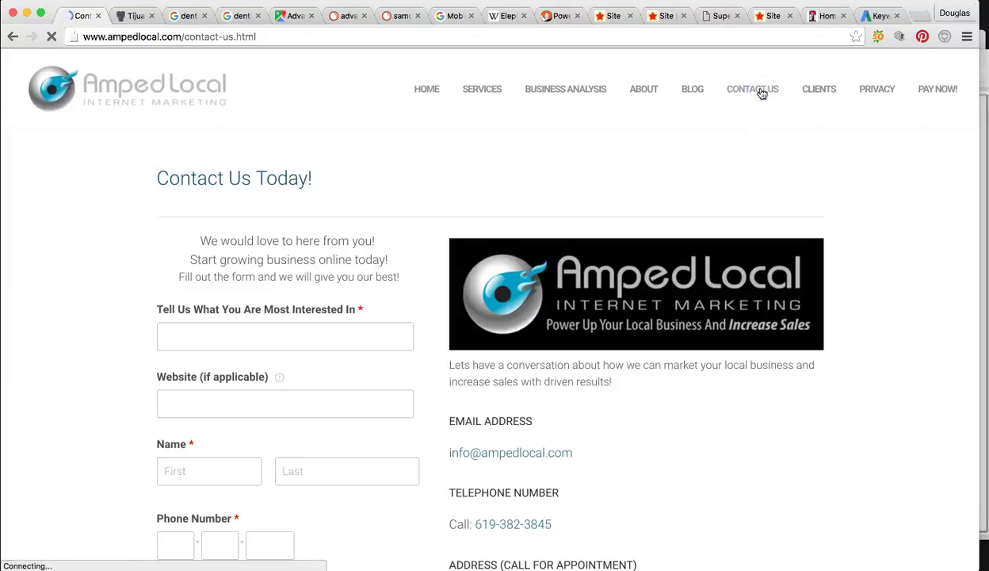
pyautogui.click(882, 283)
# Scroll through the contact page's enquiry form and San Diego office details
pyautogui.scroll(-1, 885, 283)
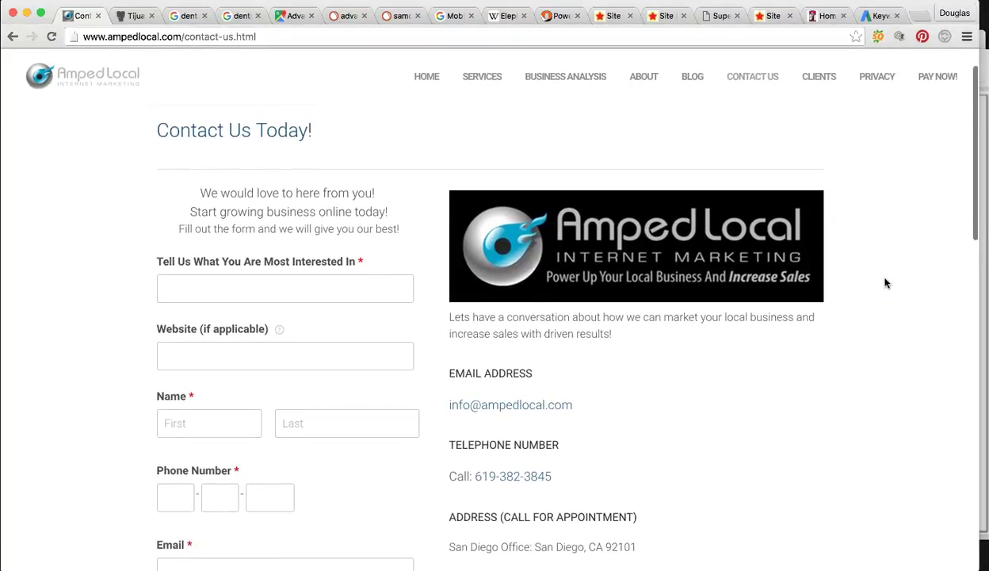
pyautogui.scroll(-4, 886, 283)
pyautogui.scroll(-1, 886, 283)
pyautogui.scroll(1, 886, 283)
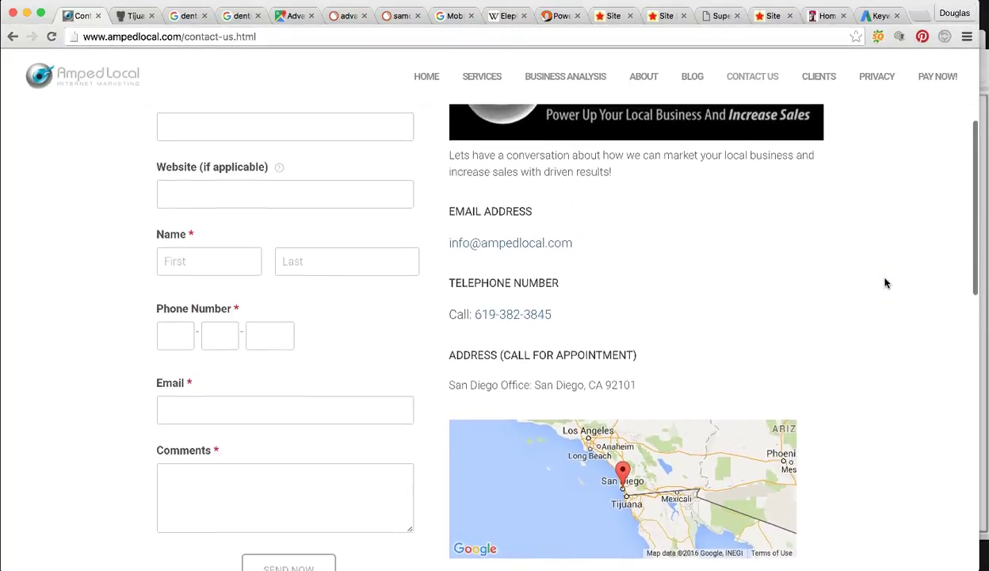
pyautogui.scroll(1, 886, 283)
pyautogui.scroll(1, 886, 283)
pyautogui.scroll(1, 886, 283)
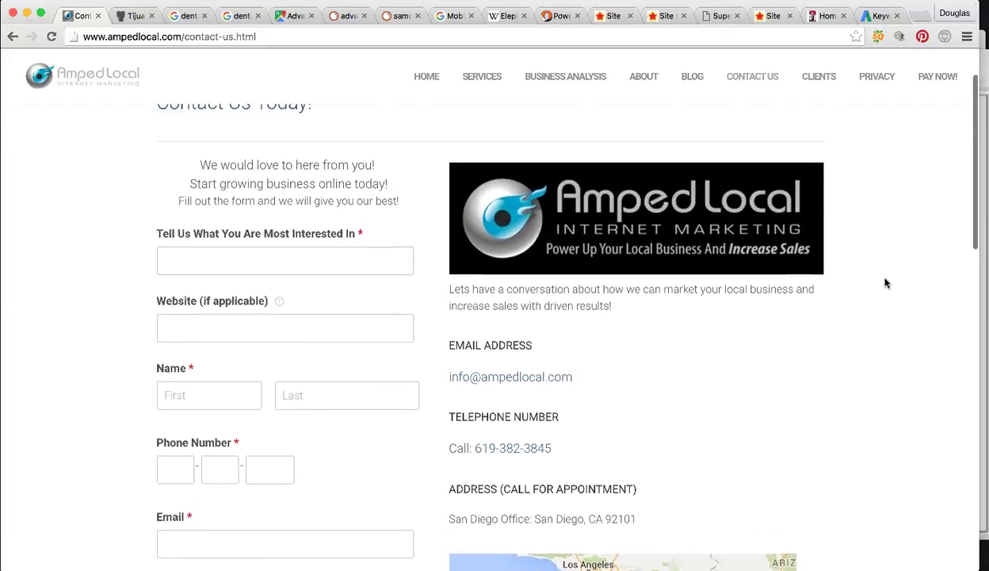
pyautogui.scroll(1, 886, 283)
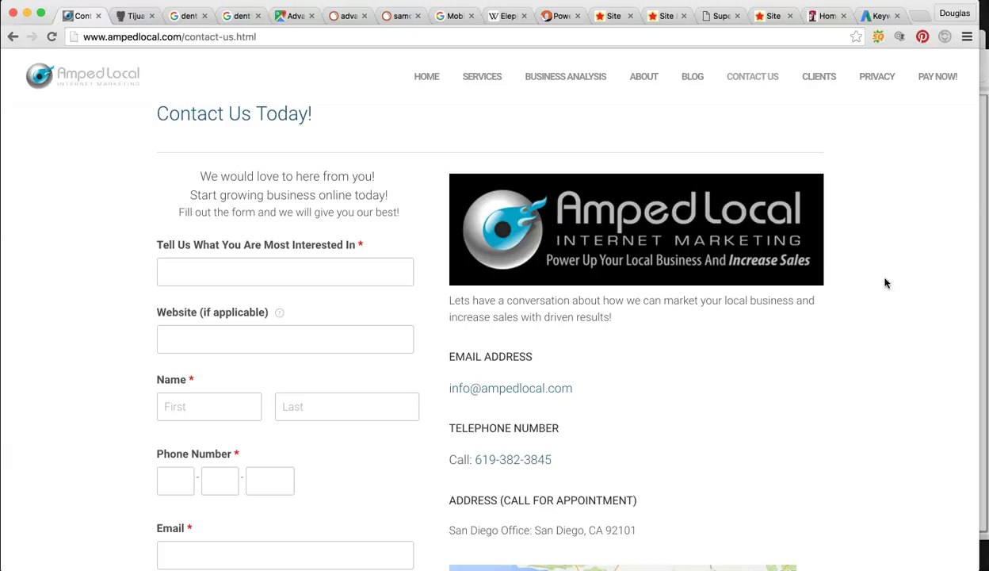
pyautogui.click(882, 284)
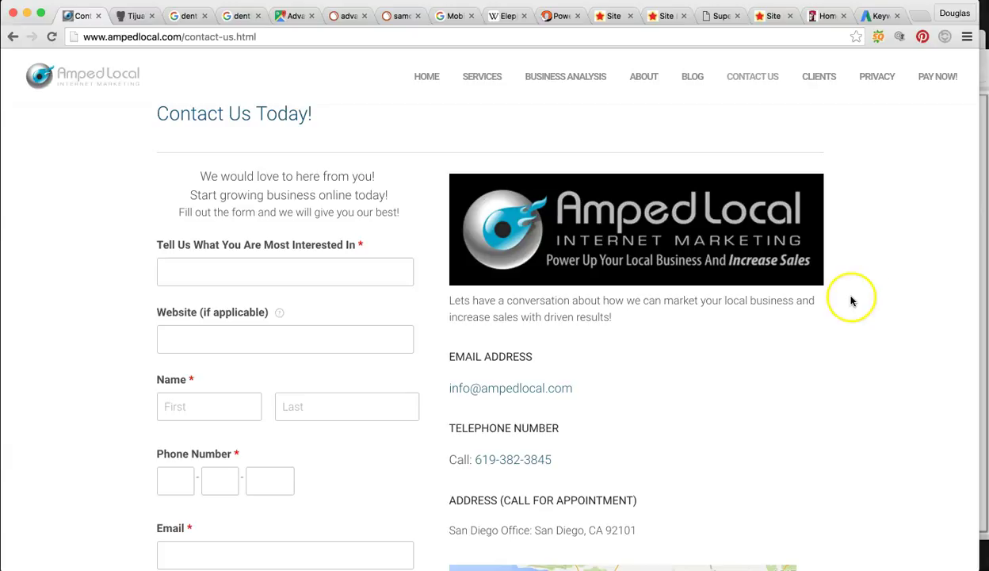